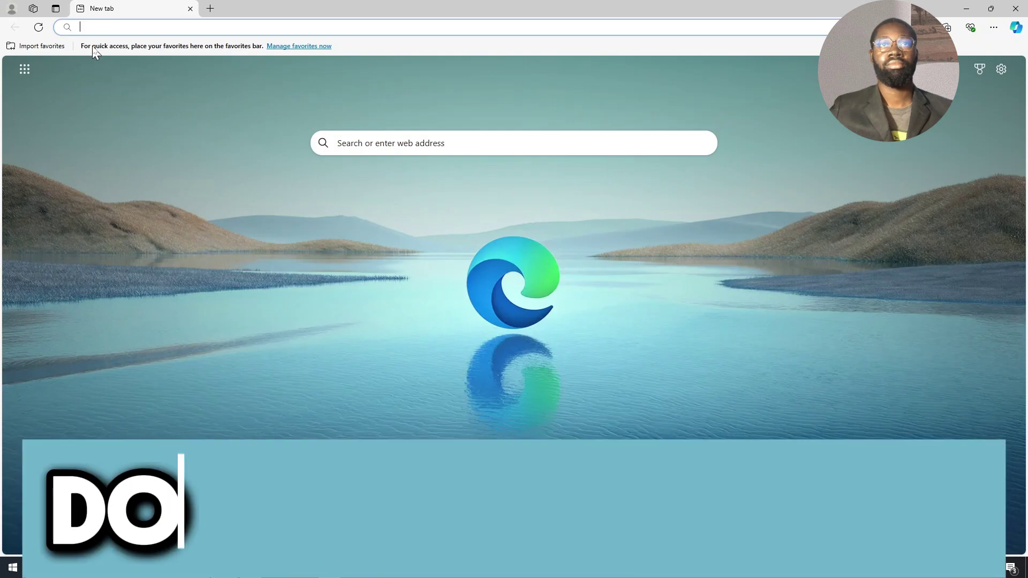
Search 'download sdelete' in Edge and download SDelete.zip from its Microsoft Learn page.
{"action": "left_click", "coordinate": [161, 26]}
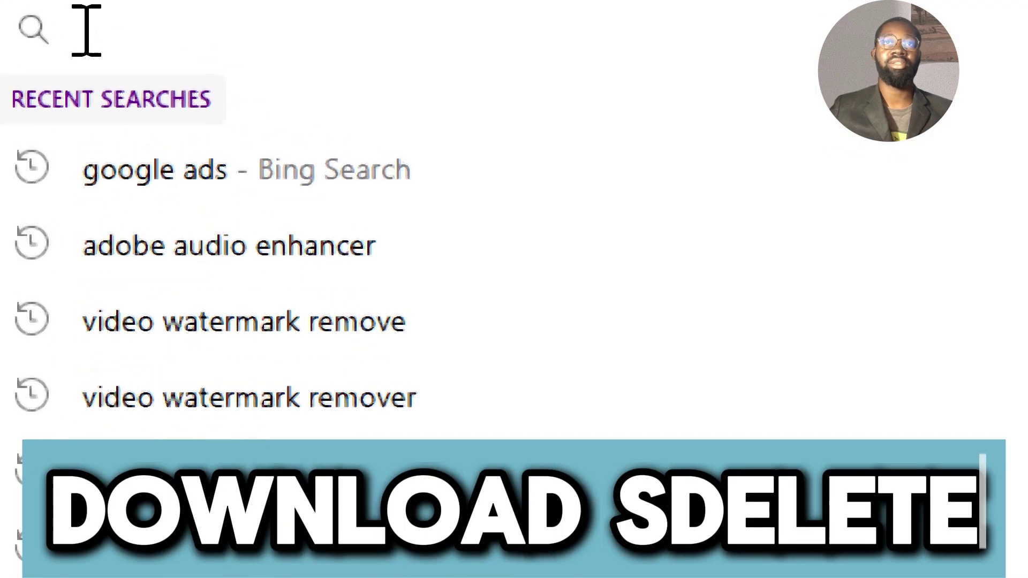
{"action": "type", "text": "download sdelete"}
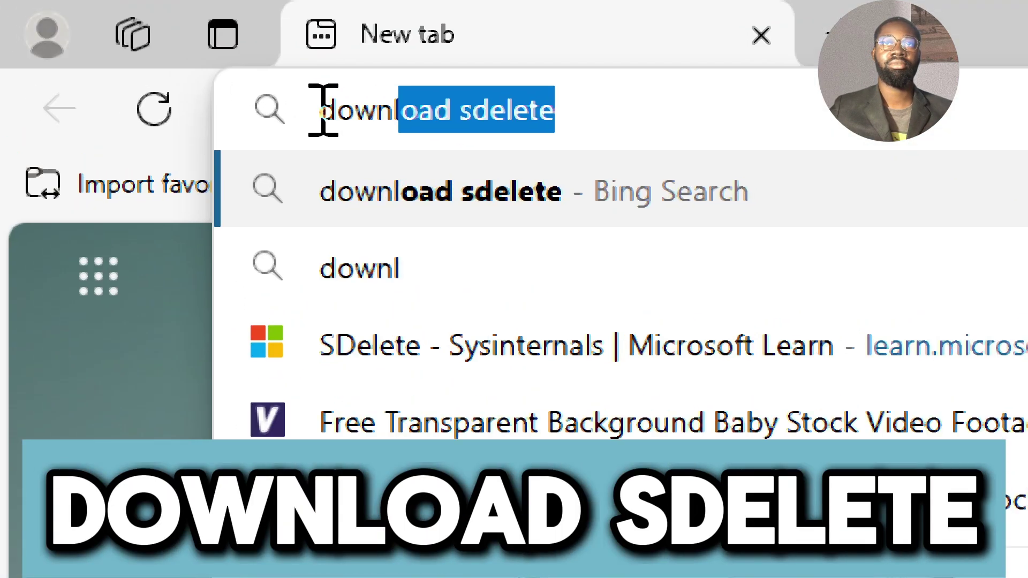
{"action": "type", "text": "de"}
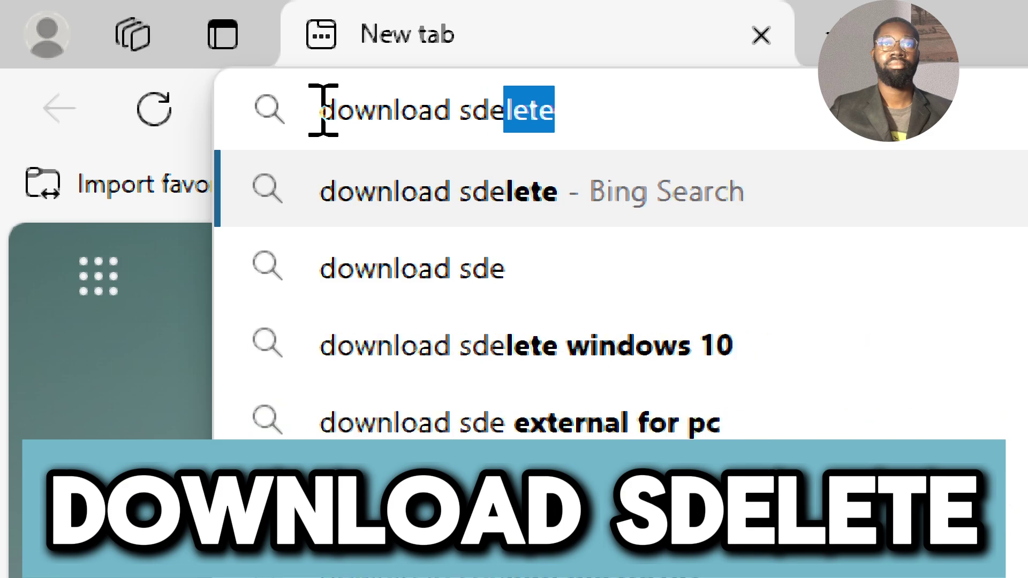
{"action": "type", "text": "ete"}
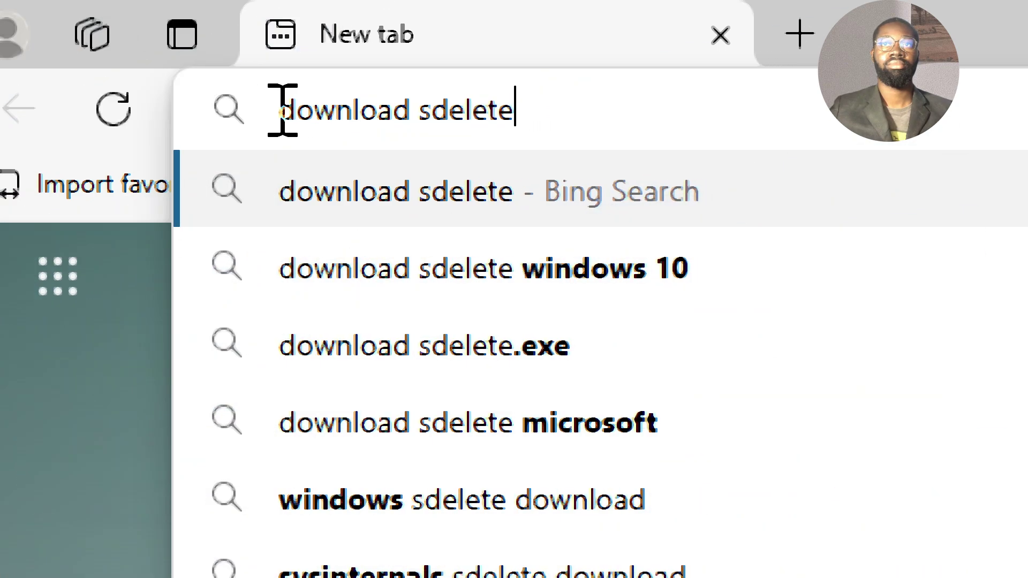
{"action": "key", "text": "Return"}
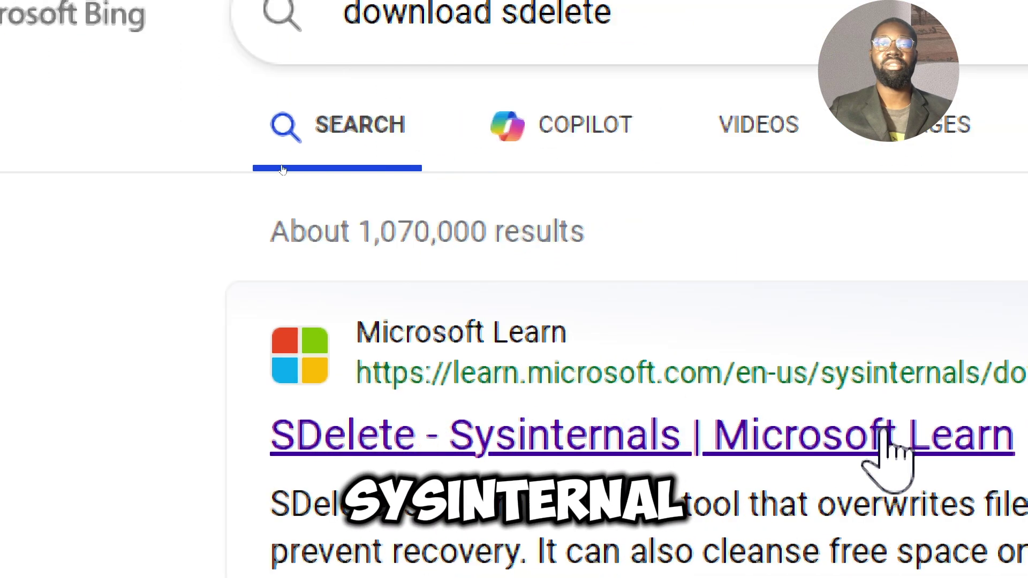
{"action": "mouse_move", "coordinate": [519, 435]}
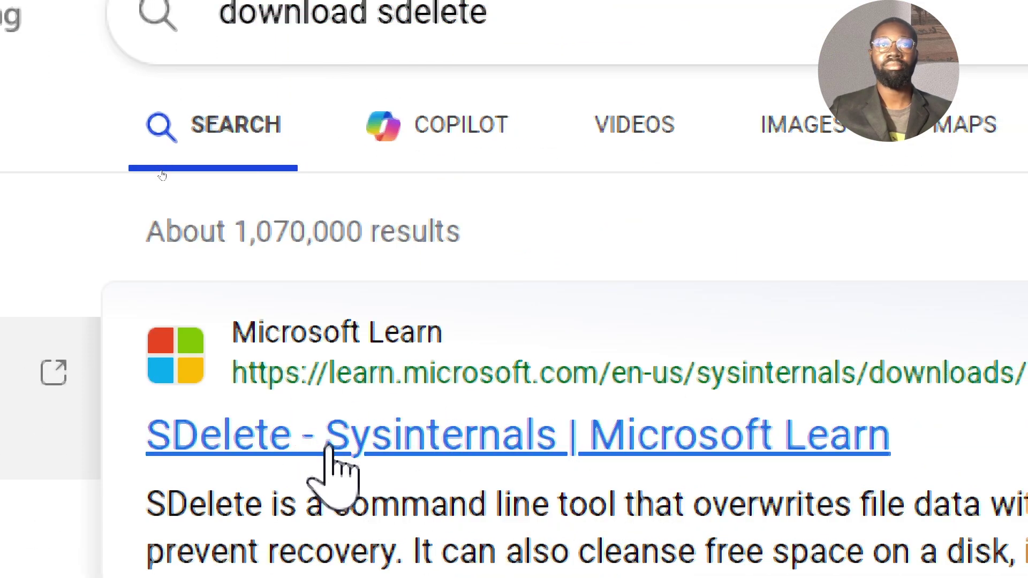
{"action": "left_click", "coordinate": [329, 451]}
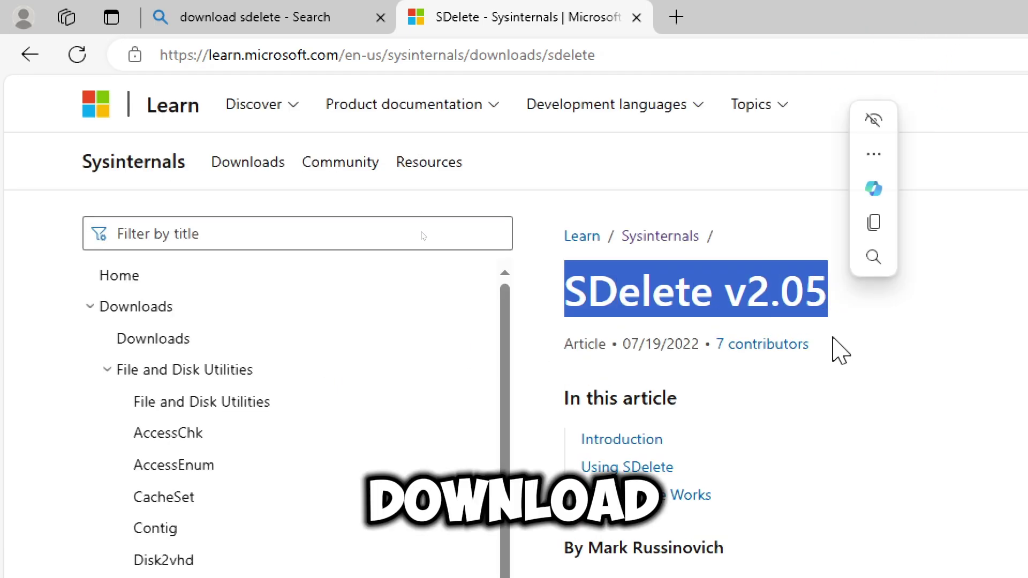
{"action": "scroll", "coordinate": [859, 530], "scroll_direction": "down", "scroll_amount": 2}
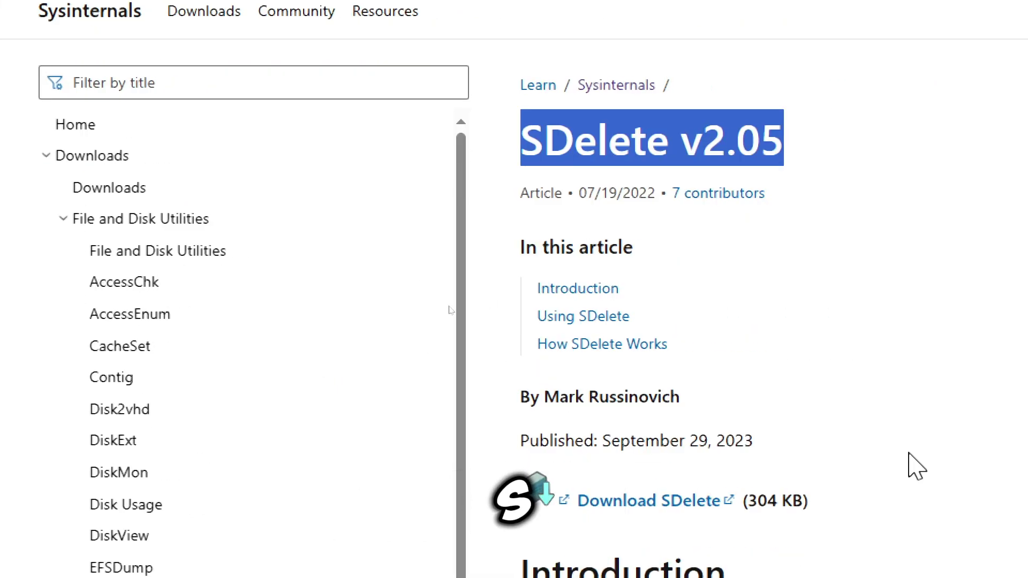
{"action": "scroll", "coordinate": [916, 466], "scroll_direction": "down", "scroll_amount": 1}
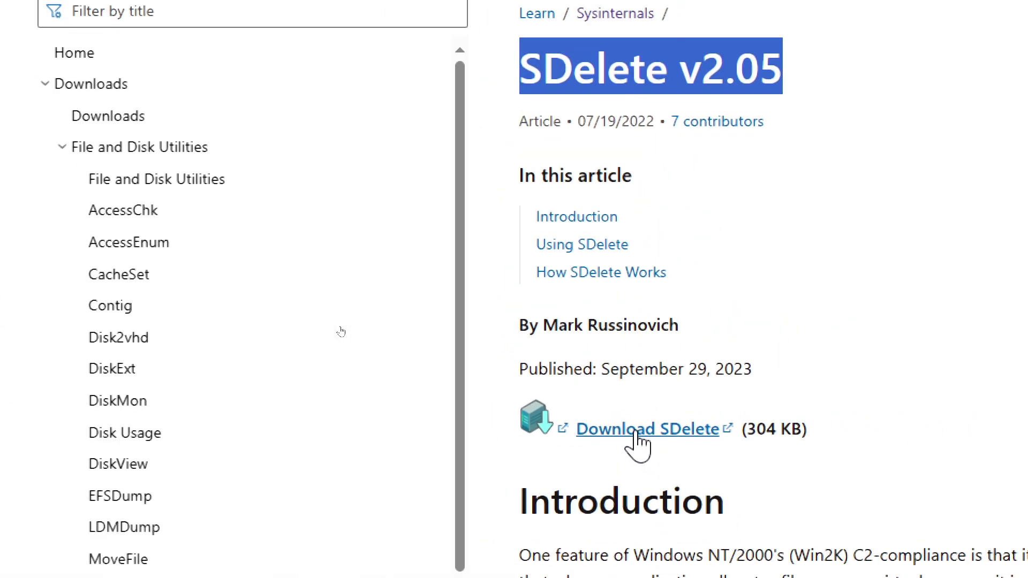
{"action": "left_click", "coordinate": [641, 441]}
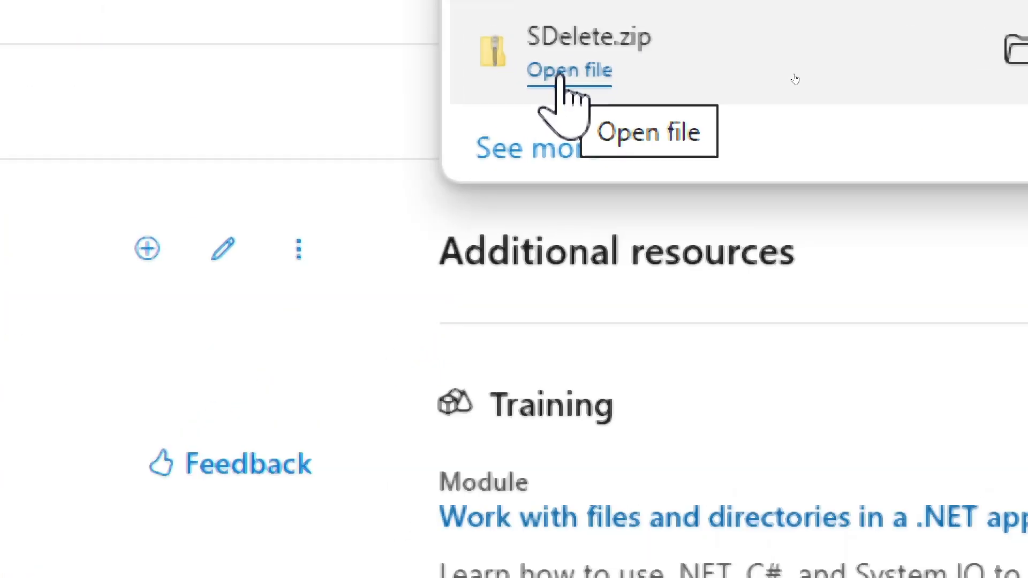
Extract SDelete.zip to Downloads\SDelete and copy that destination folder path.
{"action": "left_click", "coordinate": [560, 80]}
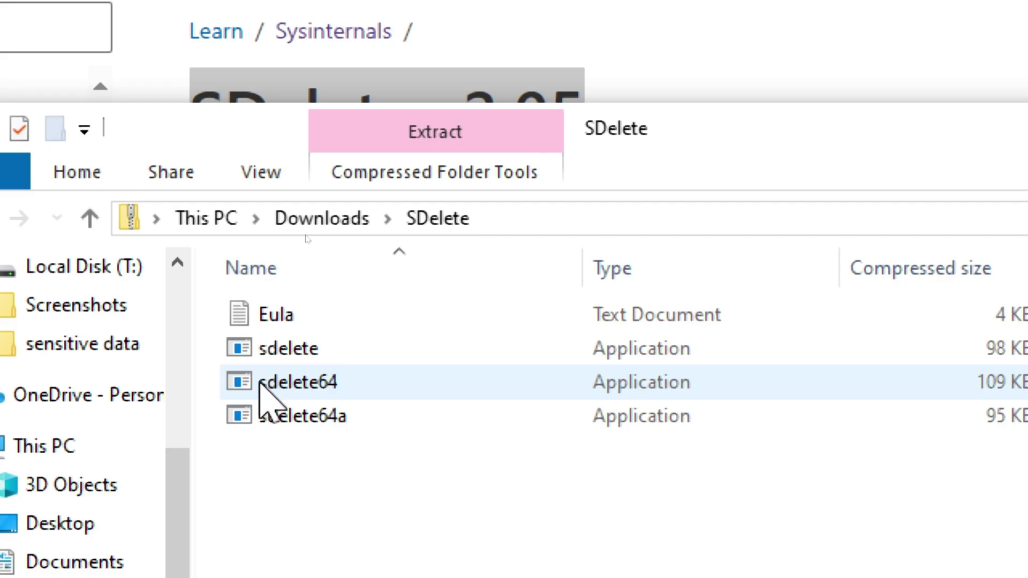
{"action": "double_click", "coordinate": [233, 372]}
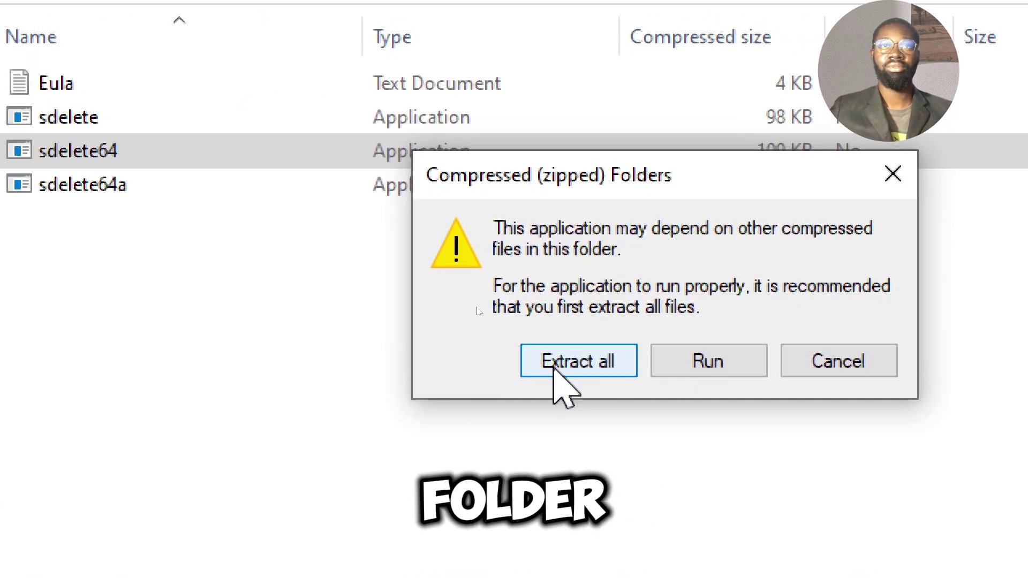
{"action": "left_click", "coordinate": [567, 370]}
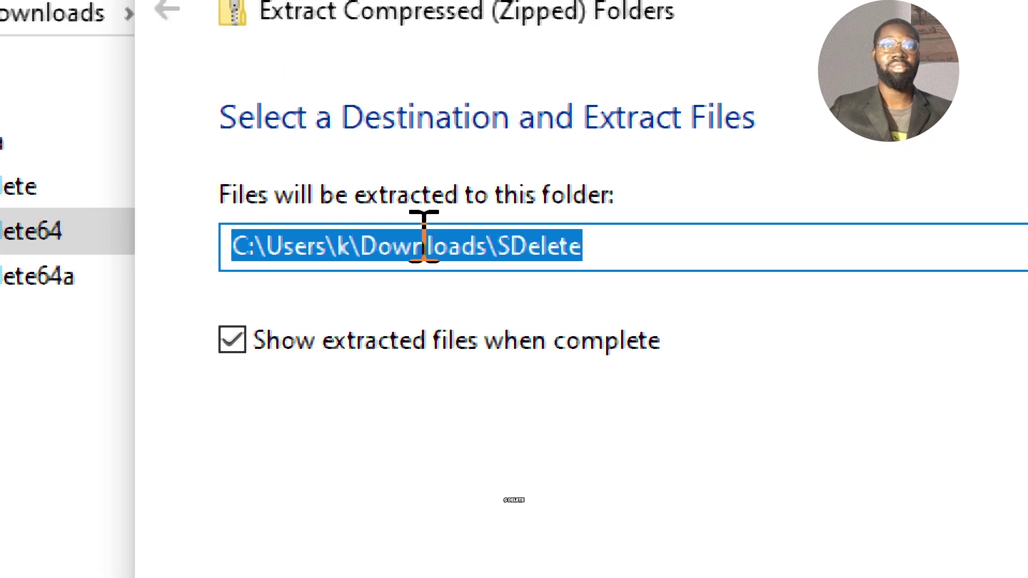
{"action": "right_click", "coordinate": [448, 249]}
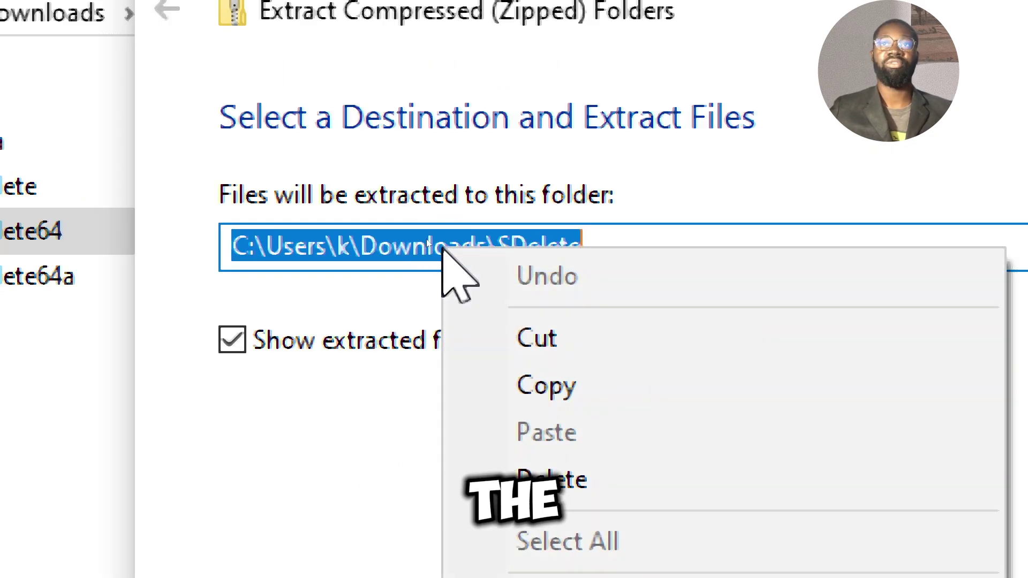
{"action": "left_click", "coordinate": [595, 386]}
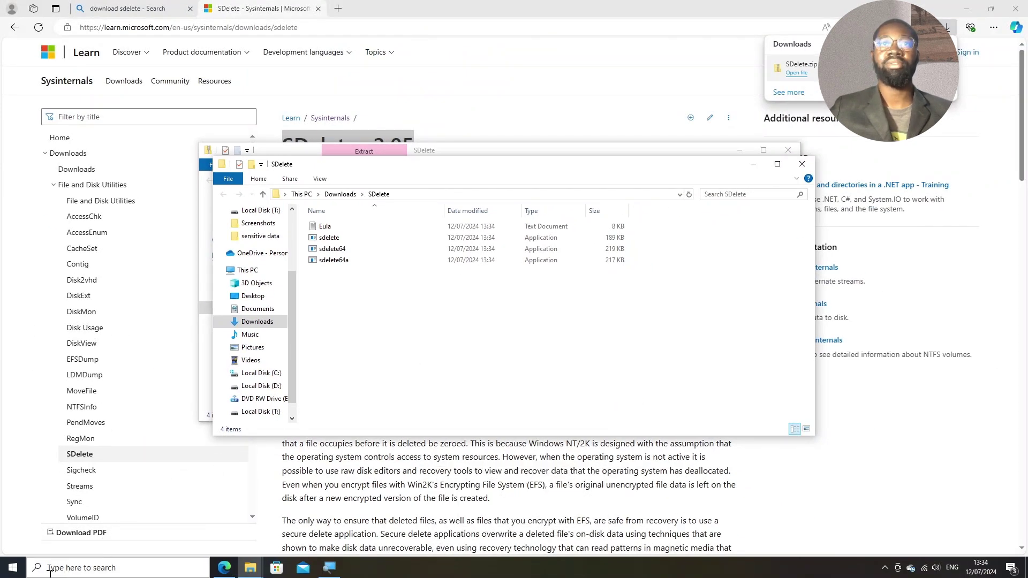
Launch Command Prompt as administrator and paste the SDelete folder path after cd.
{"action": "left_click", "coordinate": [38, 570]}
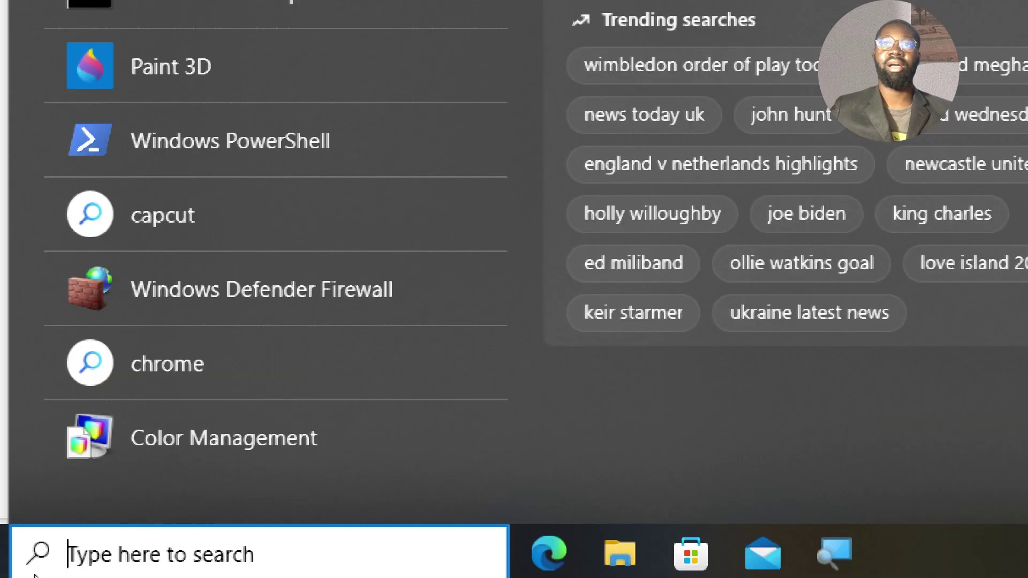
{"action": "type", "text": "cmd"}
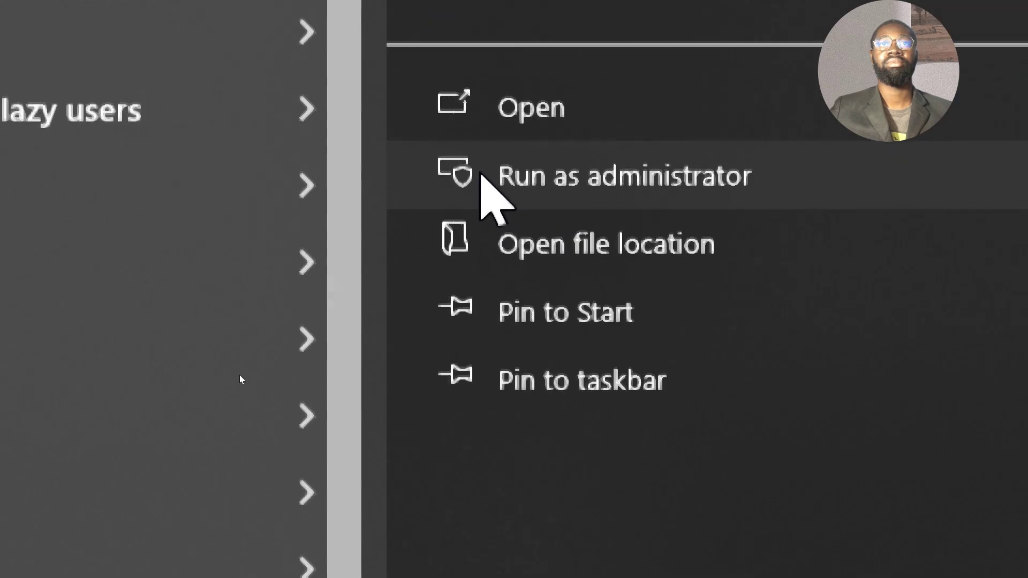
{"action": "left_click", "coordinate": [492, 193]}
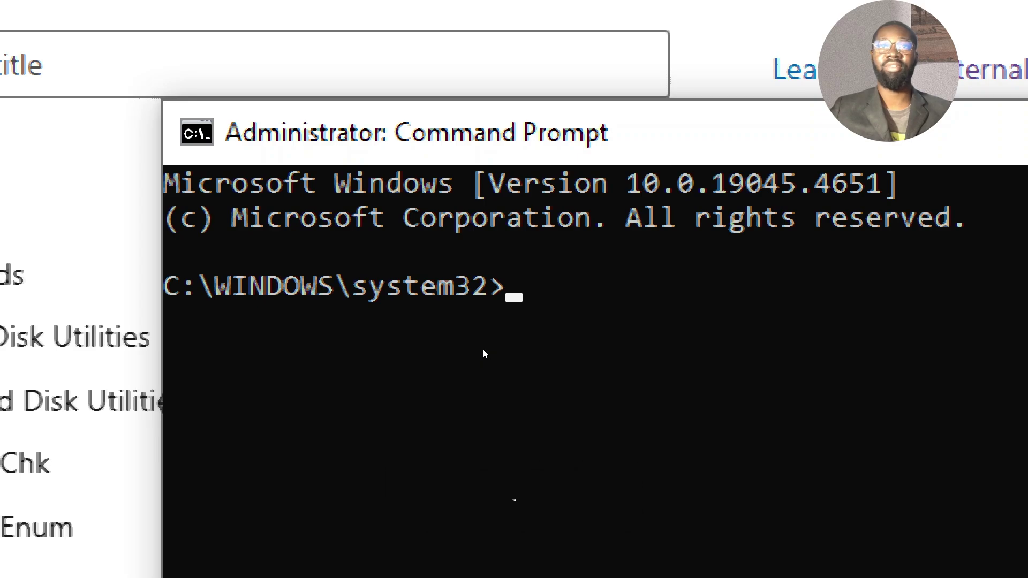
{"action": "type", "text": "cd"}
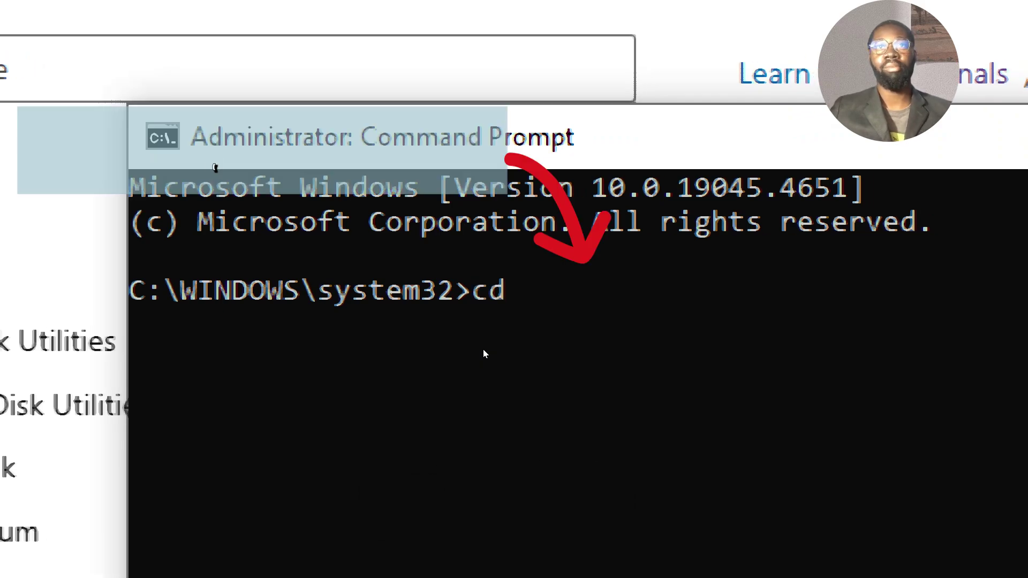
{"action": "key", "text": "ctrl+v"}
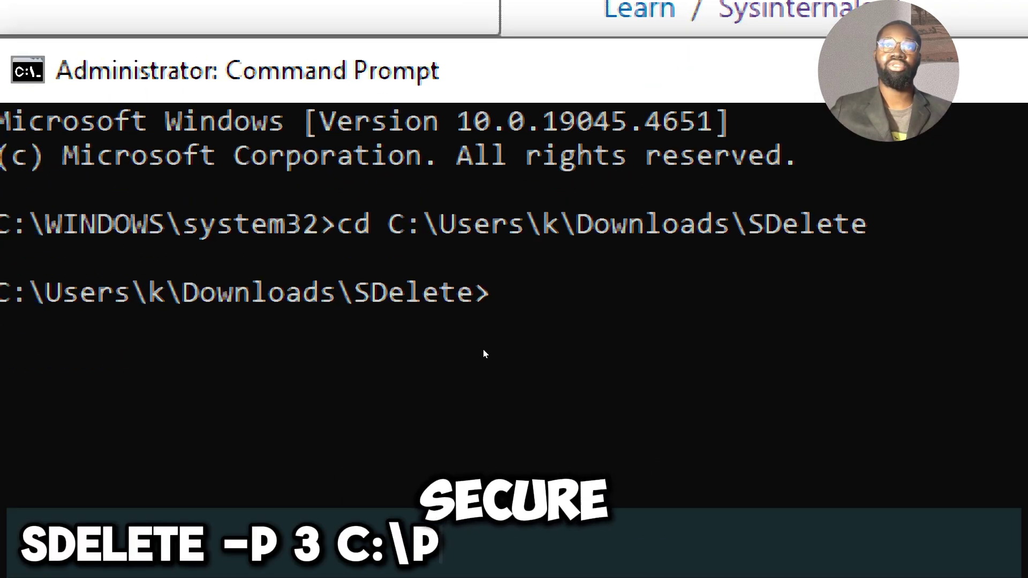
{"action": "type", "text": "s"}
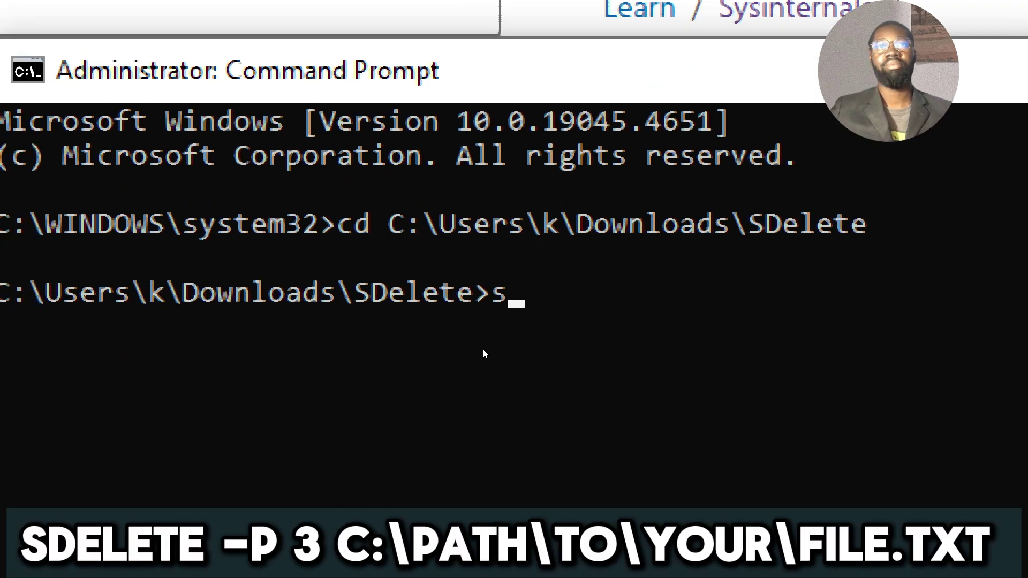
{"action": "type", "text": "delete "}
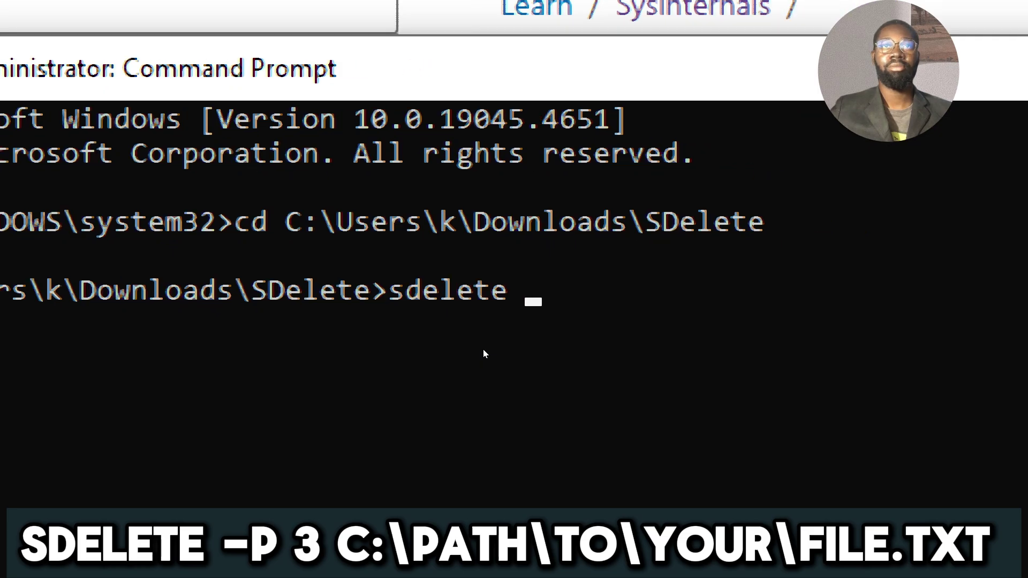
{"action": "type", "text": "-p "}
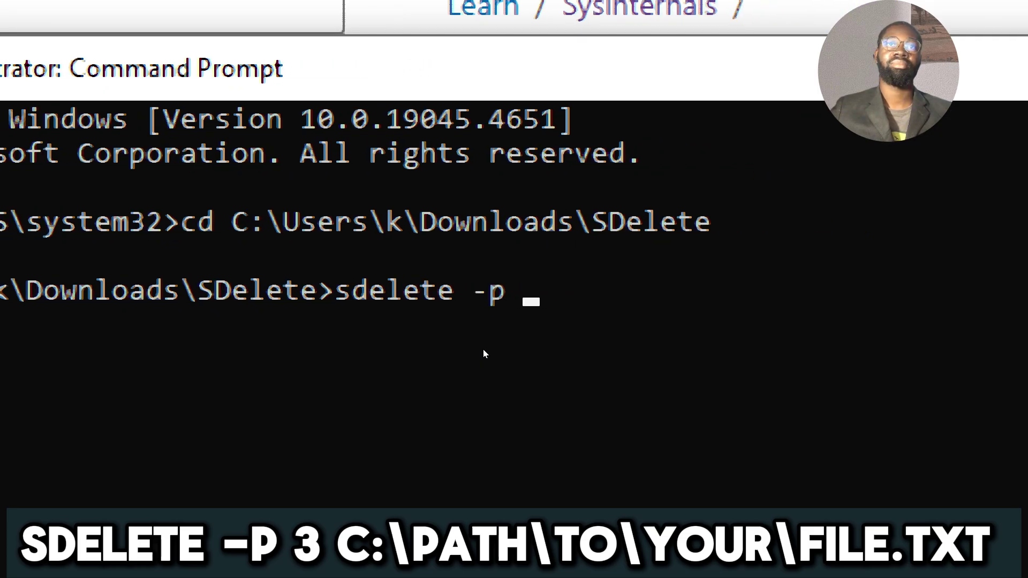
{"action": "type", "text": "3"}
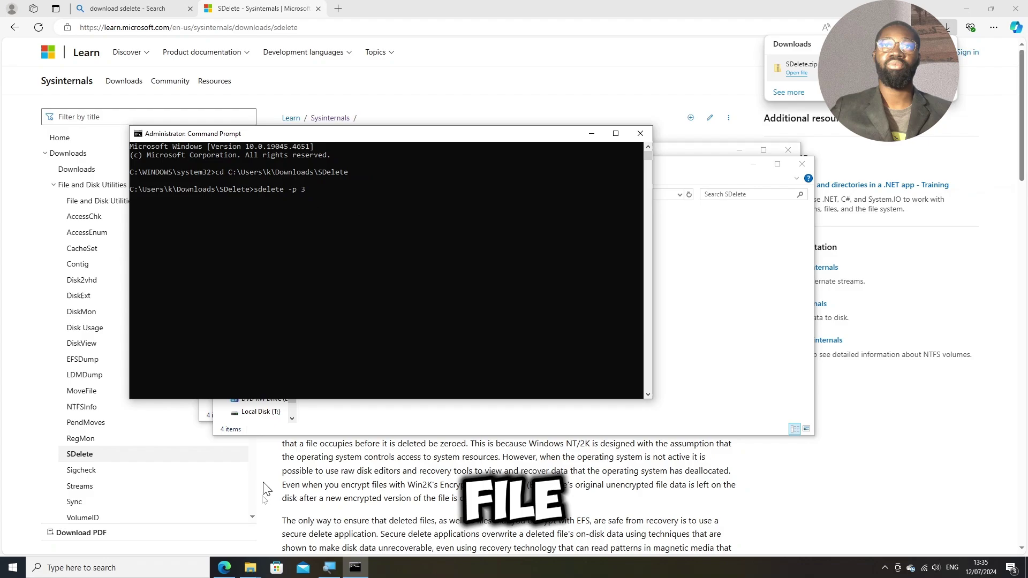
{"action": "mouse_move", "coordinate": [252, 568]}
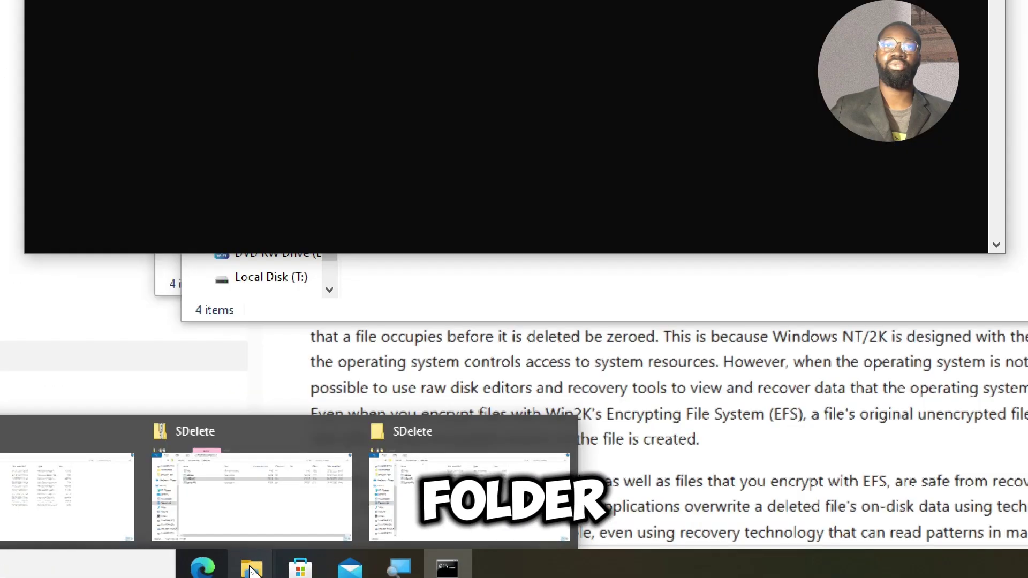
Copy the path of 111.pdf in T:\backup, then return to the administrator prompt.
{"action": "left_click", "coordinate": [64, 490]}
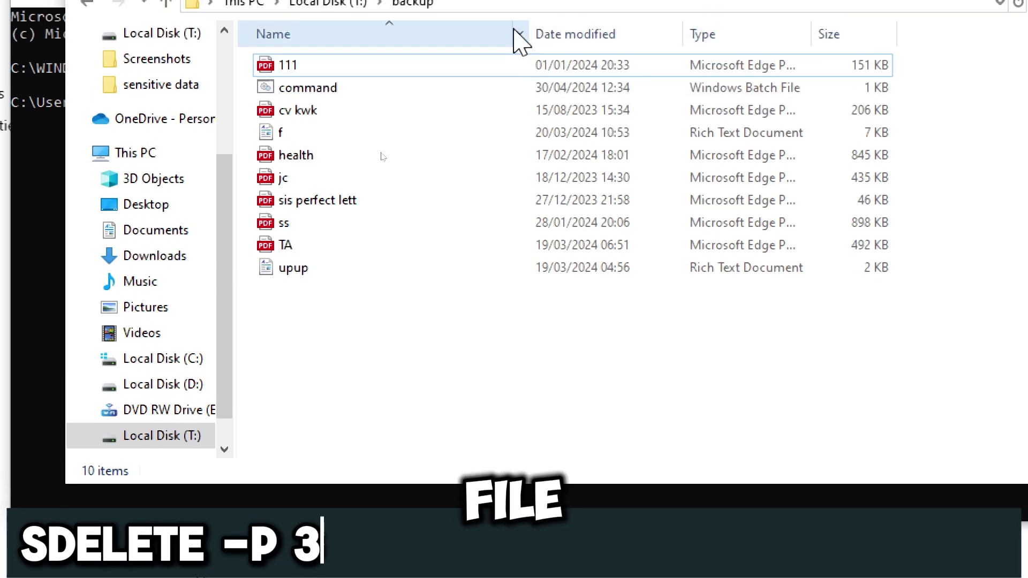
{"action": "left_click", "coordinate": [299, 77]}
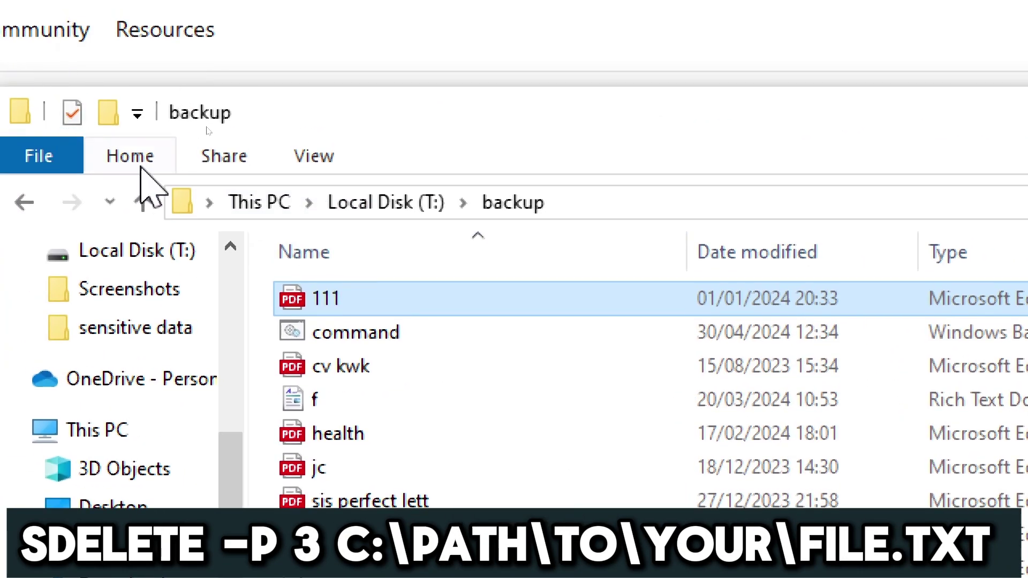
{"action": "left_click", "coordinate": [130, 156]}
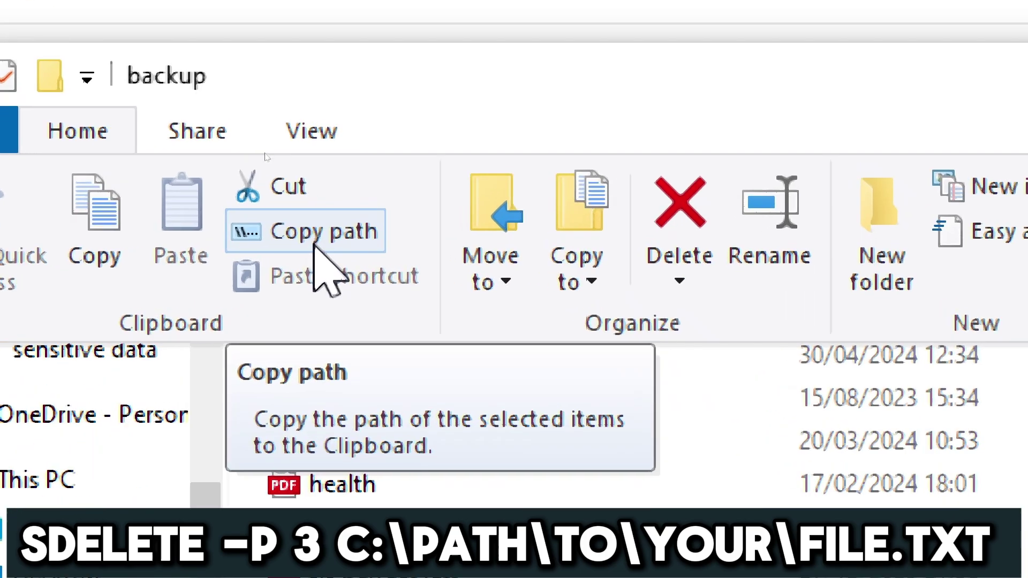
{"action": "left_click", "coordinate": [324, 235]}
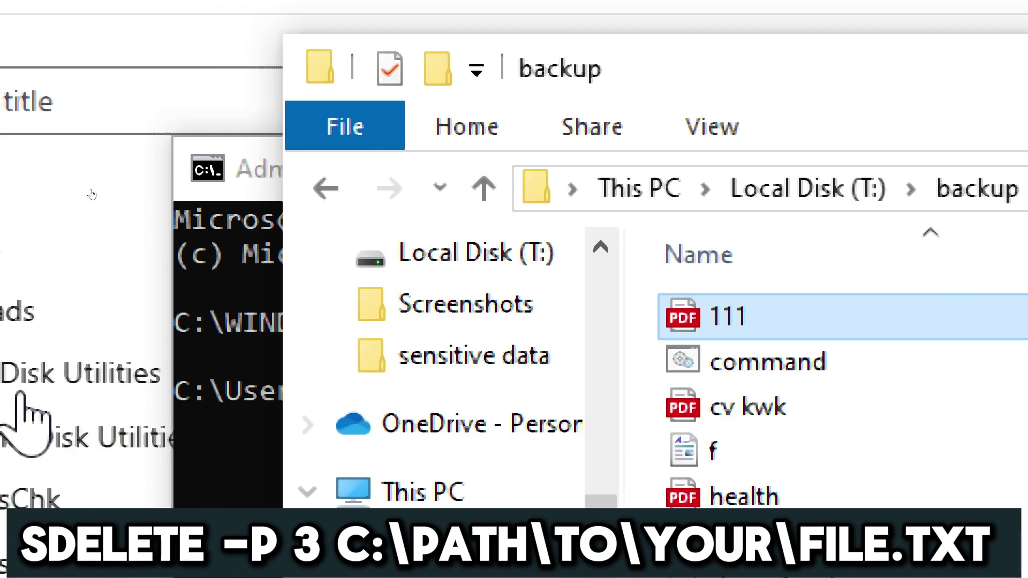
{"action": "left_click", "coordinate": [256, 460]}
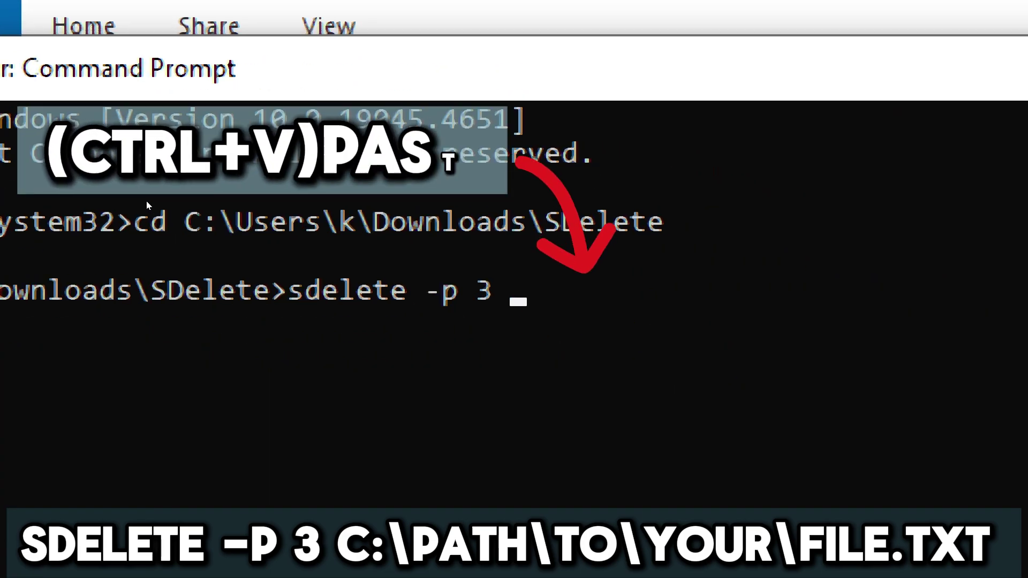
Run 'sdelete -p 3' on T:\backup\111.pdf, accept the license, and highlight 'Files deleted: 1'.
{"action": "key", "text": "ctrl+v"}
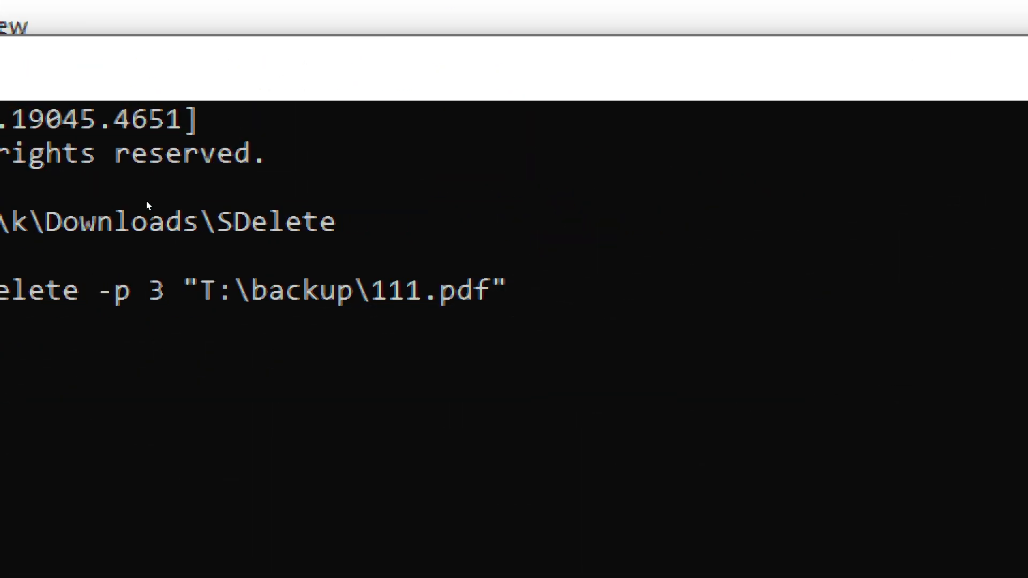
{"action": "key", "text": "Return"}
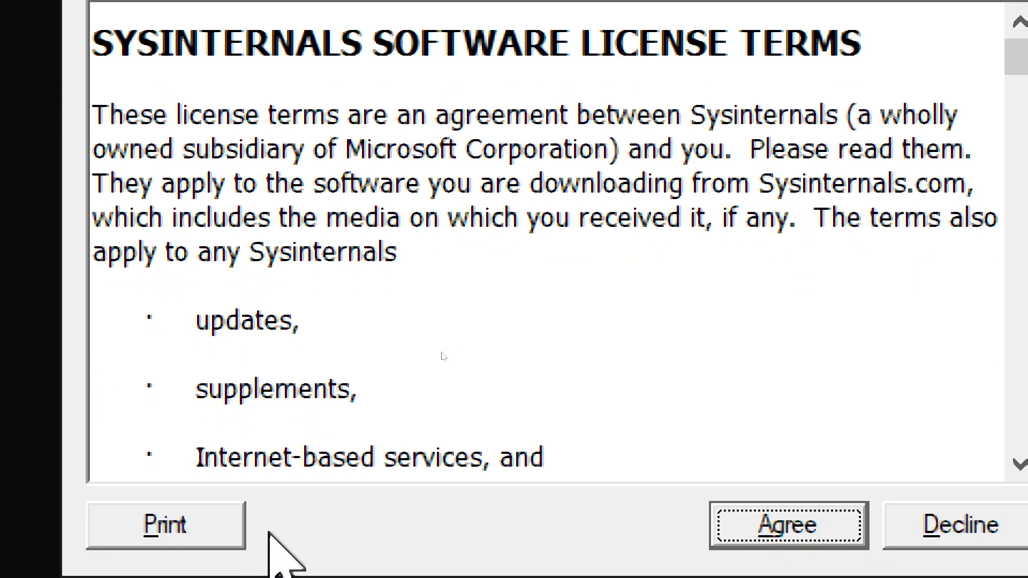
{"action": "left_click", "coordinate": [789, 526]}
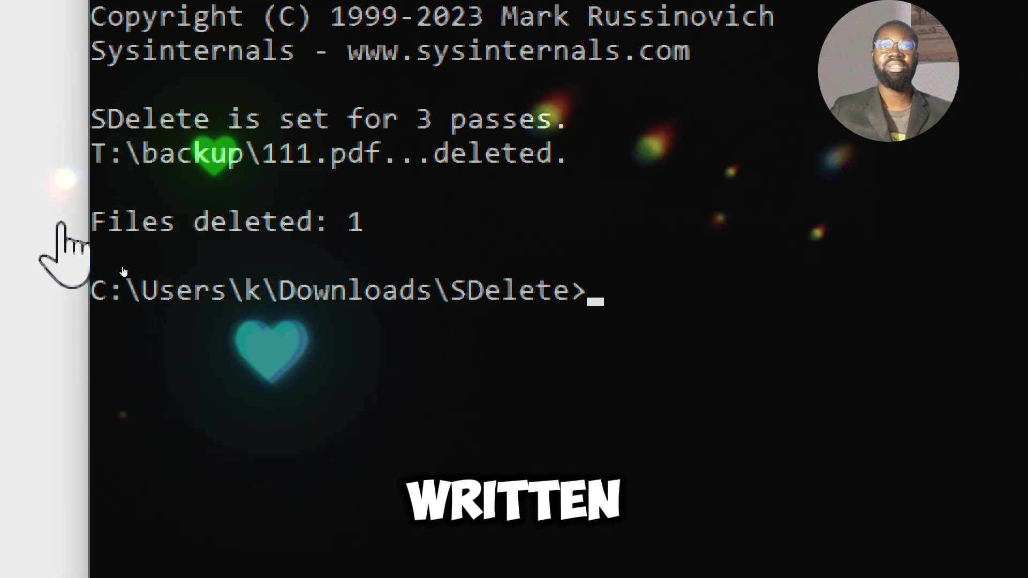
{"action": "mouse_move", "coordinate": [93, 224]}
{"action": "left_mouse_down"}
{"action": "mouse_move", "coordinate": [310, 233]}
{"action": "mouse_move", "coordinate": [378, 257]}
{"action": "left_mouse_up"}
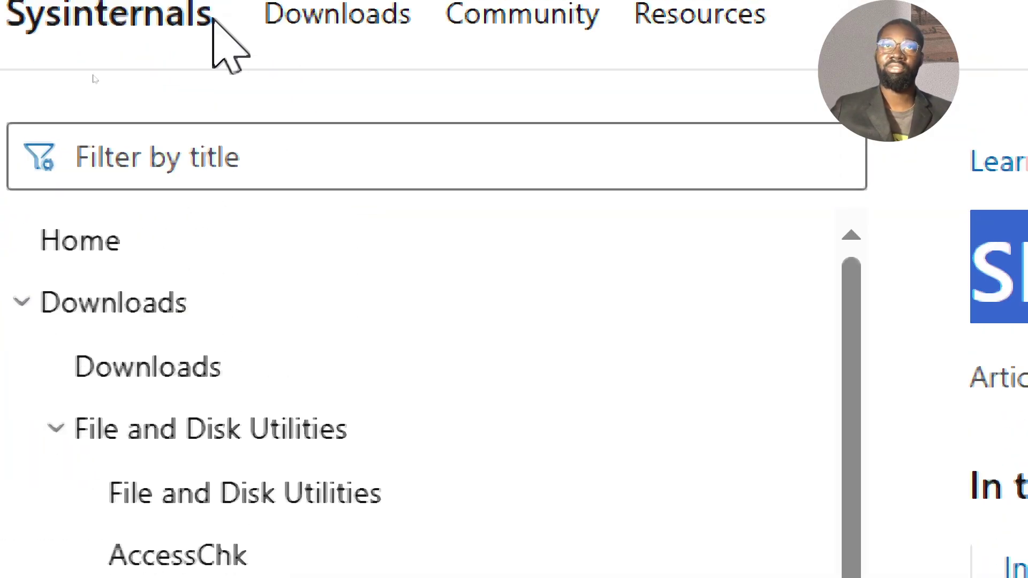
Search 'git for windows' and download the 64-bit Git for Windows Setup from git-scm.com.
{"action": "left_click", "coordinate": [315, 113]}
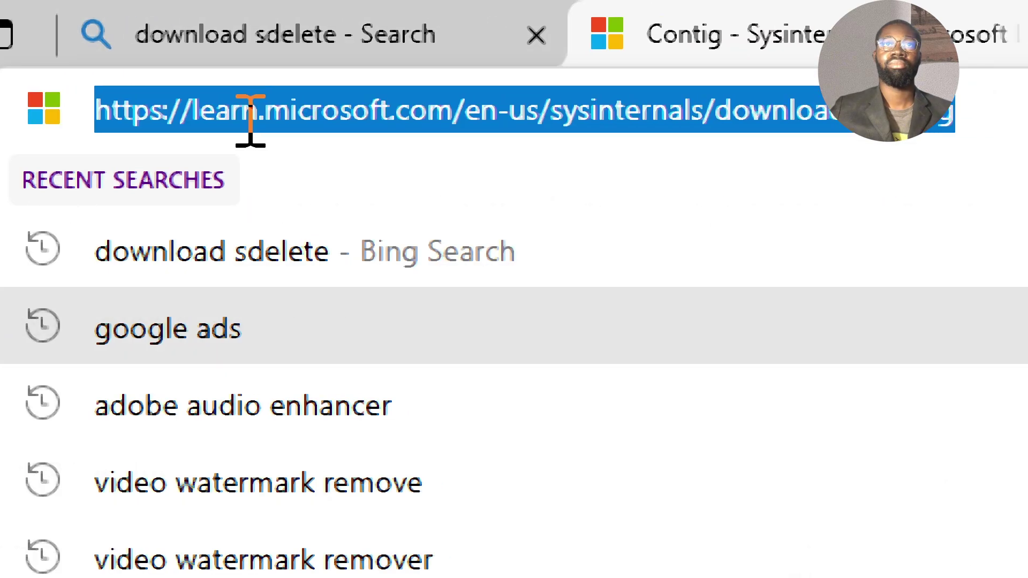
{"action": "type", "text": "gi"}
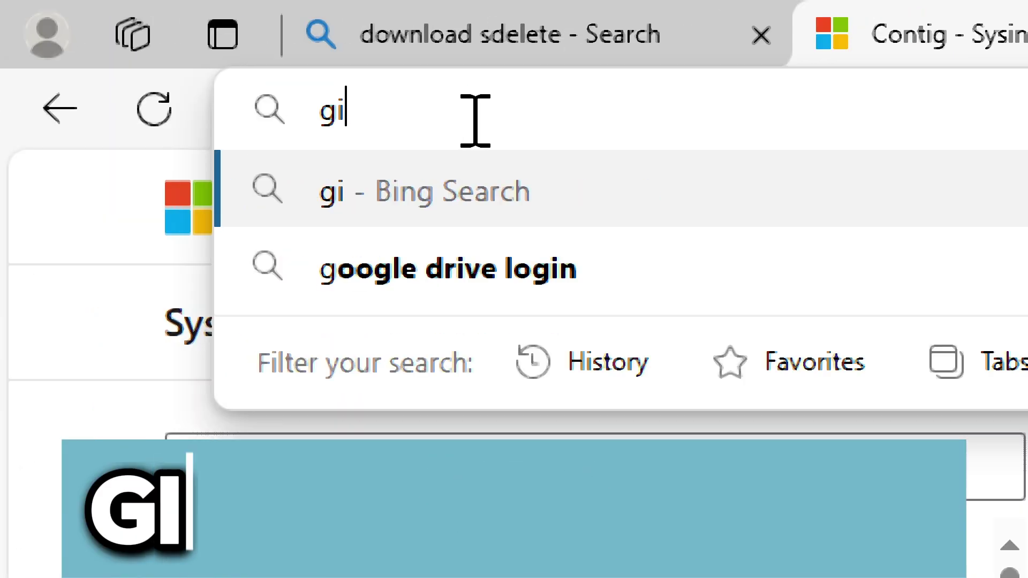
{"action": "type", "text": "t f"}
{"action": "type", "text": "wind"}
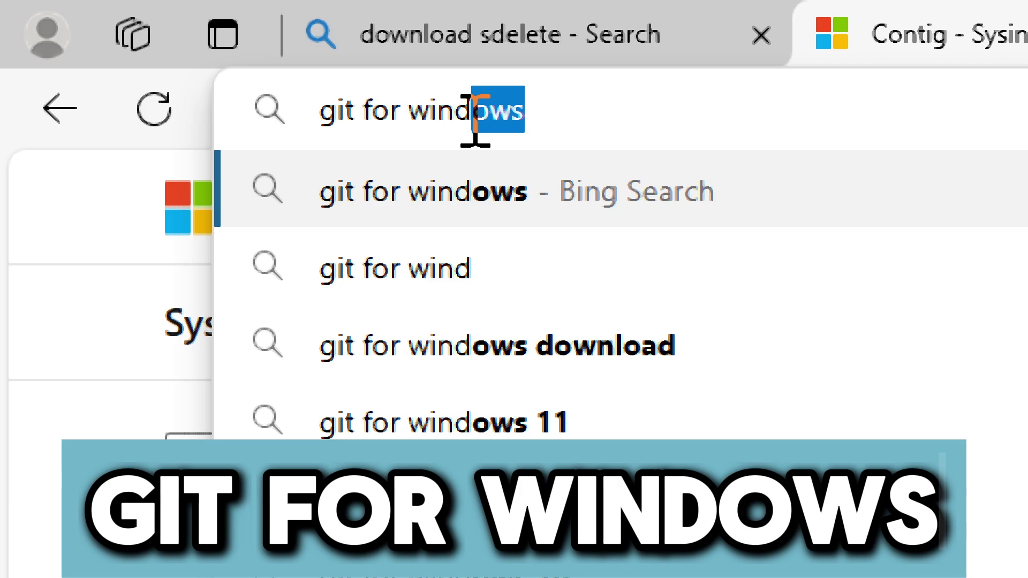
{"action": "type", "text": "s"}
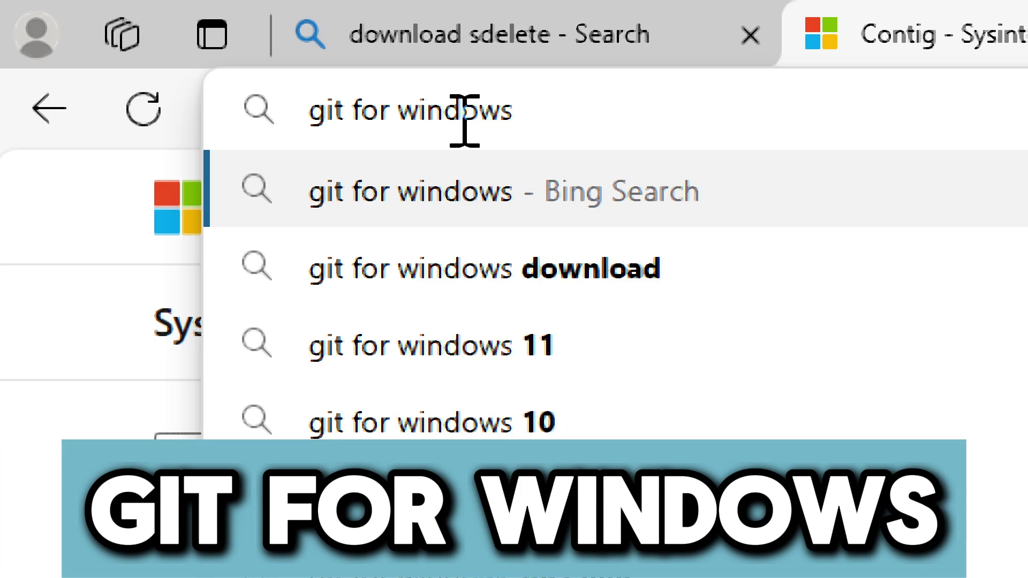
{"action": "key", "text": "Return"}
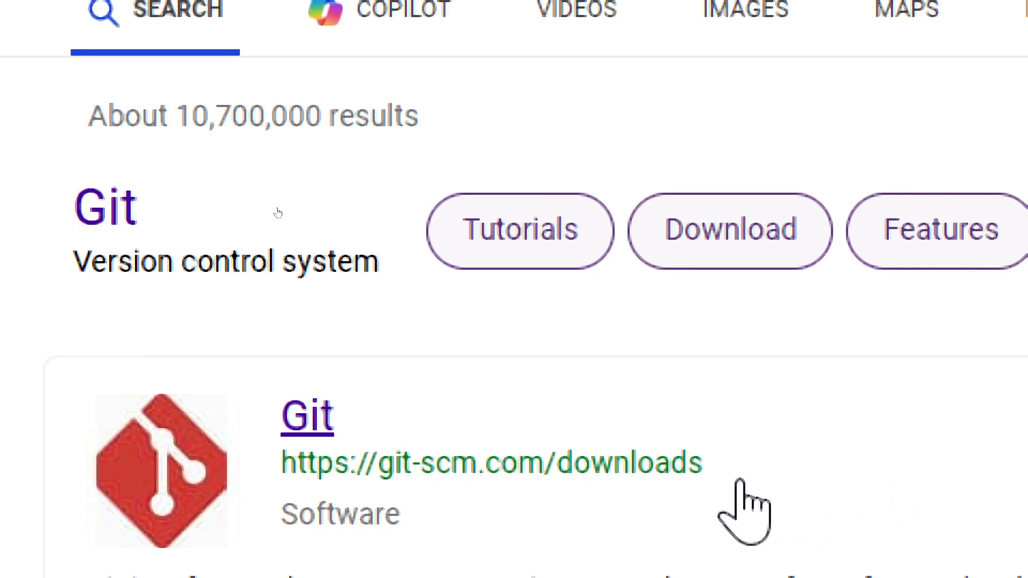
{"action": "left_click", "coordinate": [307, 415]}
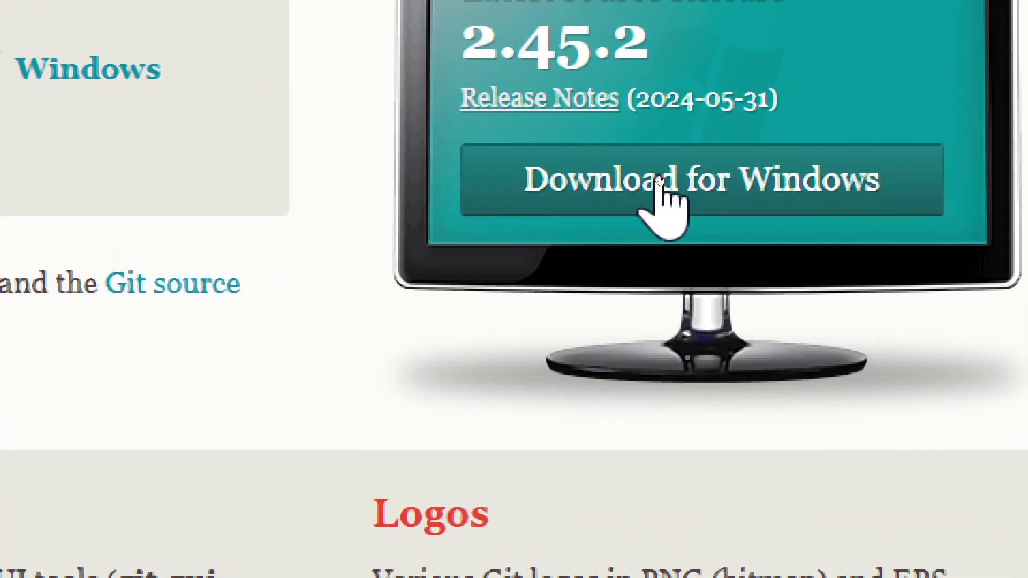
{"action": "left_click", "coordinate": [670, 179]}
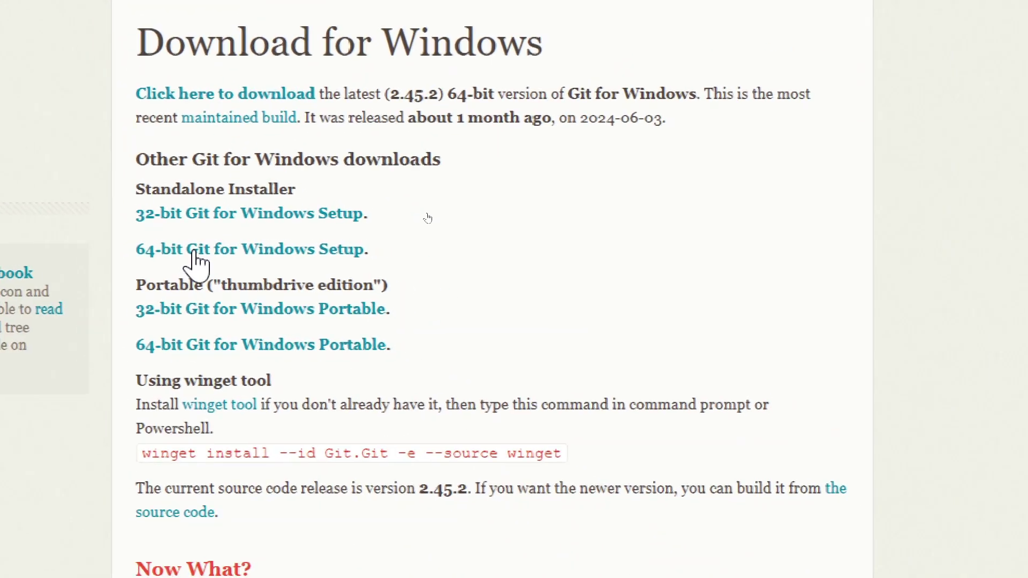
{"action": "left_click", "coordinate": [201, 257]}
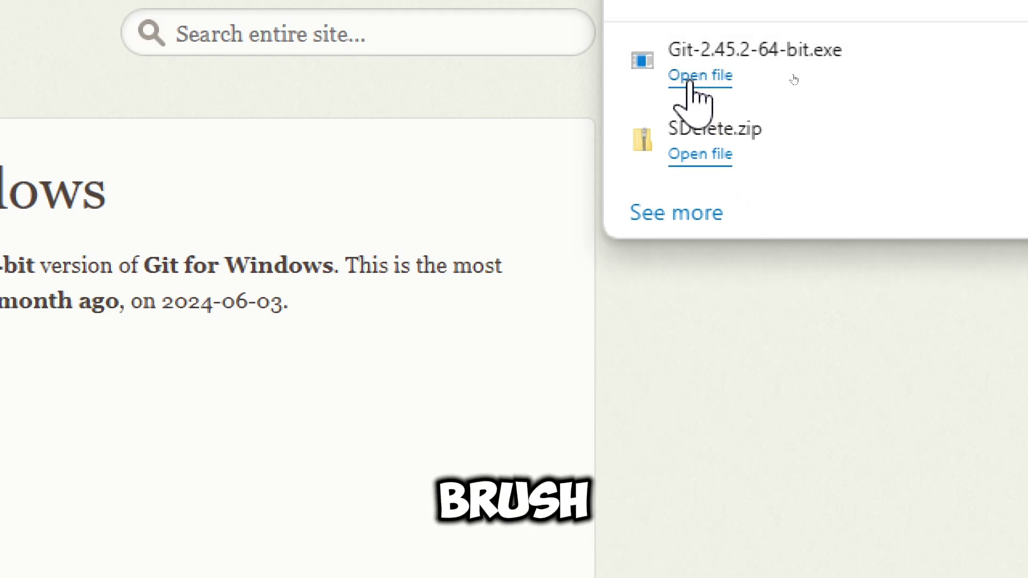
Launch the Git installer, keeping the default license, folder, components, Start menu folder and Vim editor.
{"action": "left_click", "coordinate": [701, 75]}
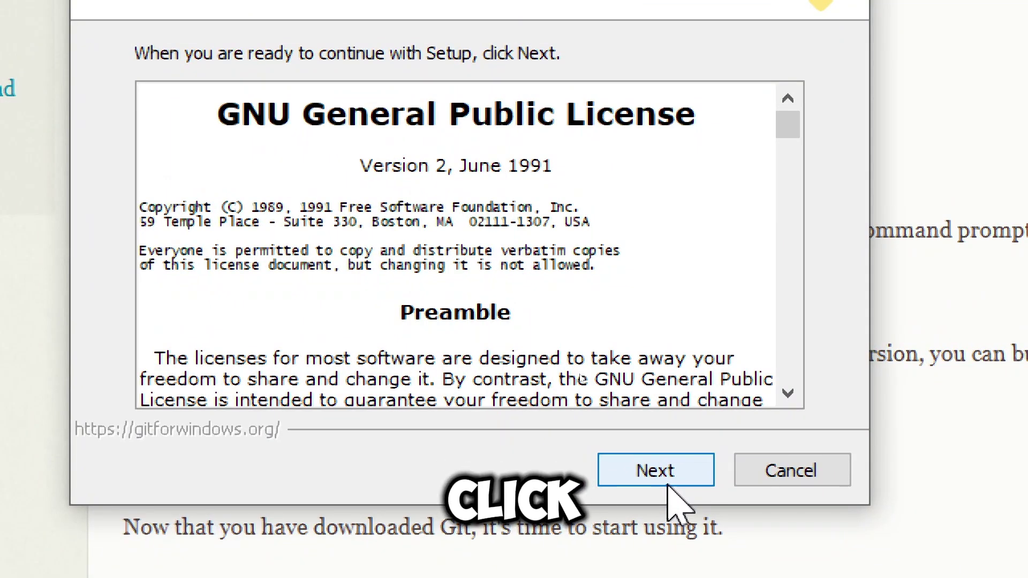
{"action": "left_click", "coordinate": [658, 476]}
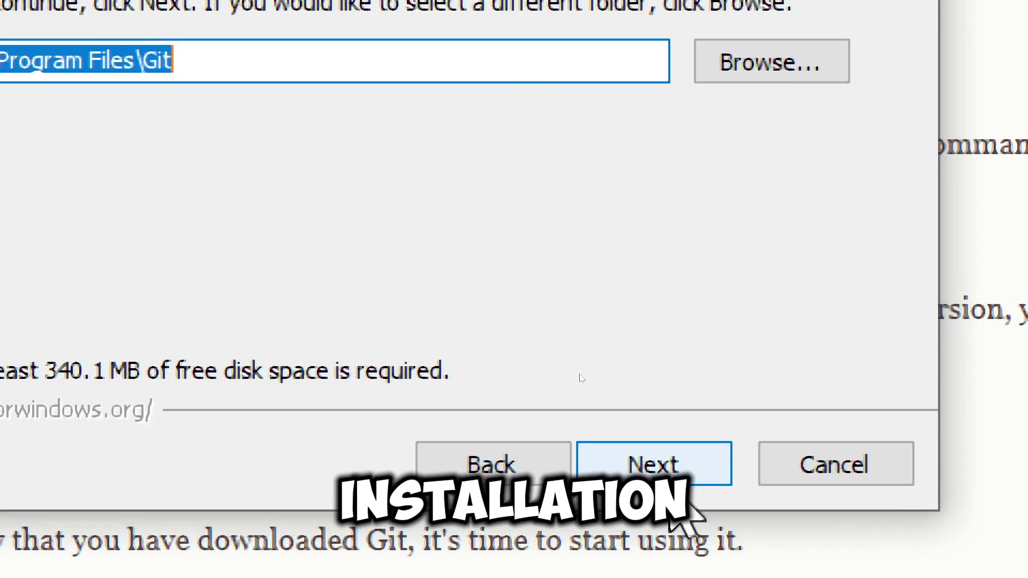
{"action": "left_click", "coordinate": [656, 471]}
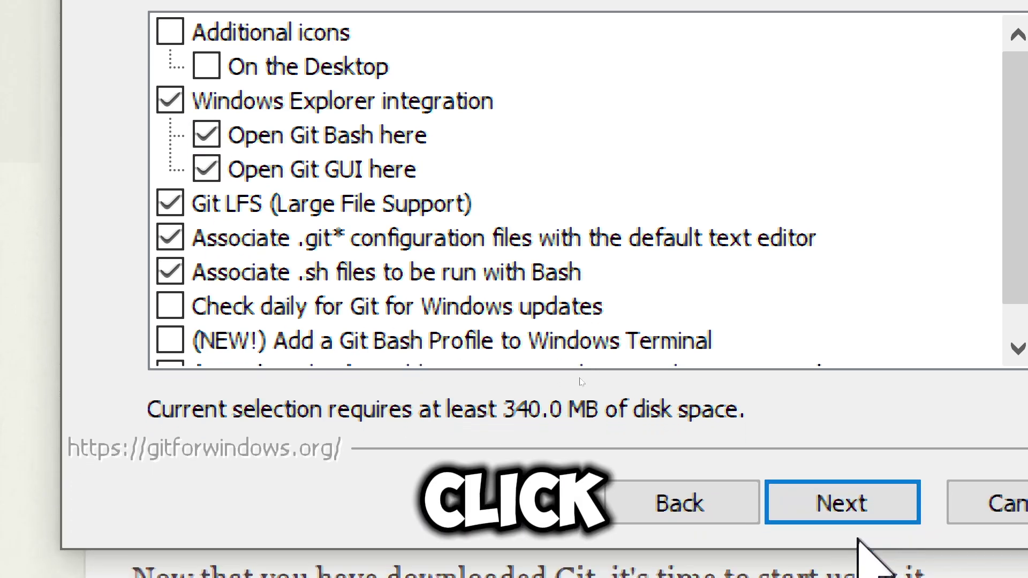
{"action": "left_click", "coordinate": [868, 515]}
{"action": "left_click", "coordinate": [884, 518]}
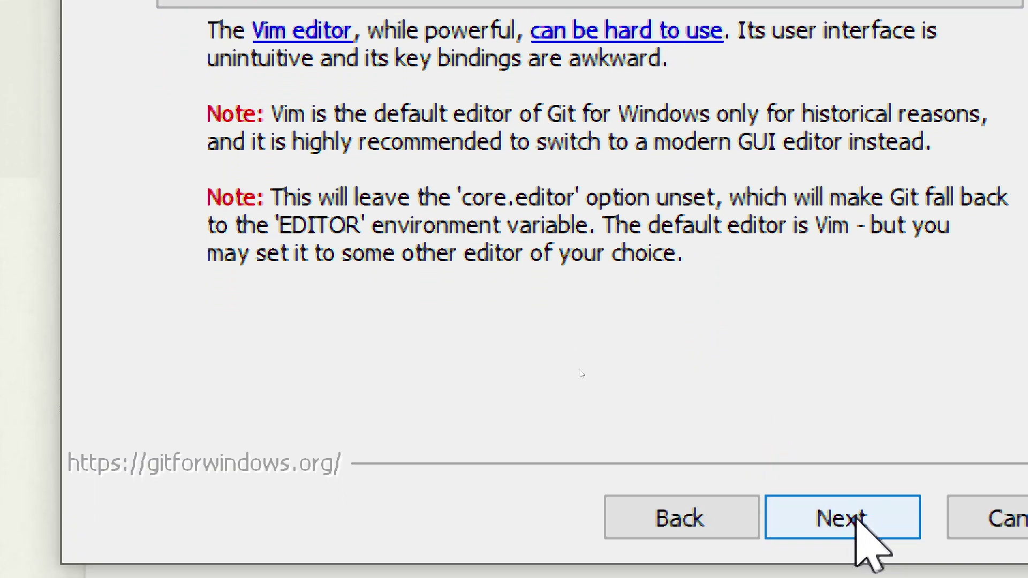
{"action": "left_click", "coordinate": [843, 518]}
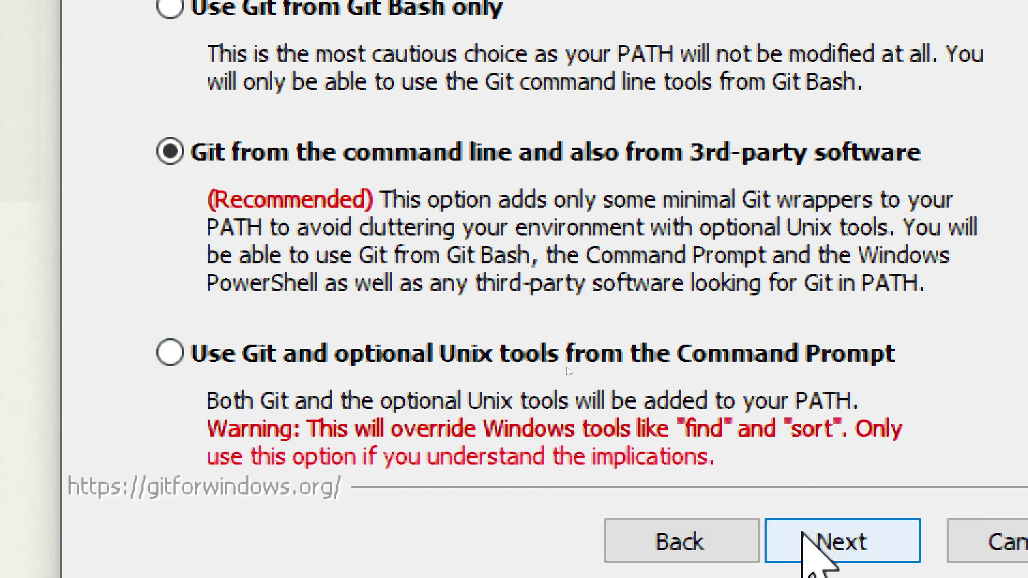
Keep the default PATH, SSH, OpenSSL, line-ending, pull and Credential Manager options, then install.
{"action": "left_click", "coordinate": [842, 542]}
{"action": "left_click", "coordinate": [841, 541]}
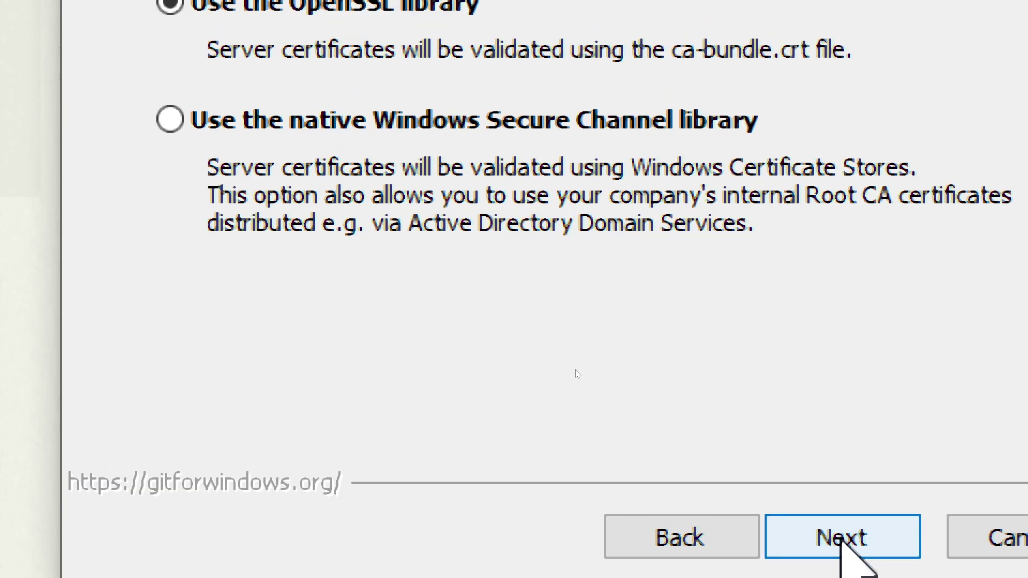
{"action": "left_click", "coordinate": [853, 548]}
{"action": "left_click", "coordinate": [843, 540]}
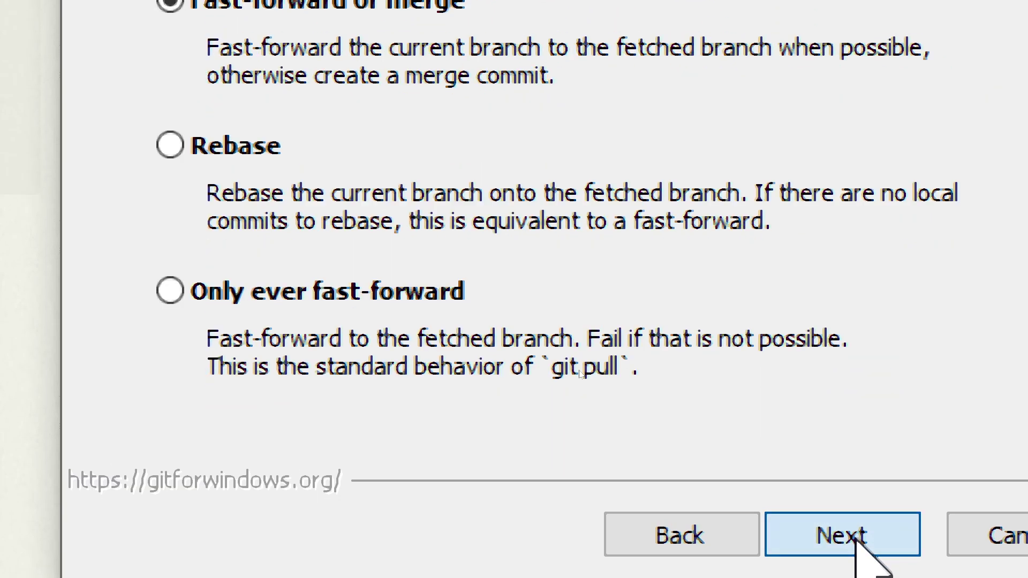
{"action": "left_click", "coordinate": [842, 540]}
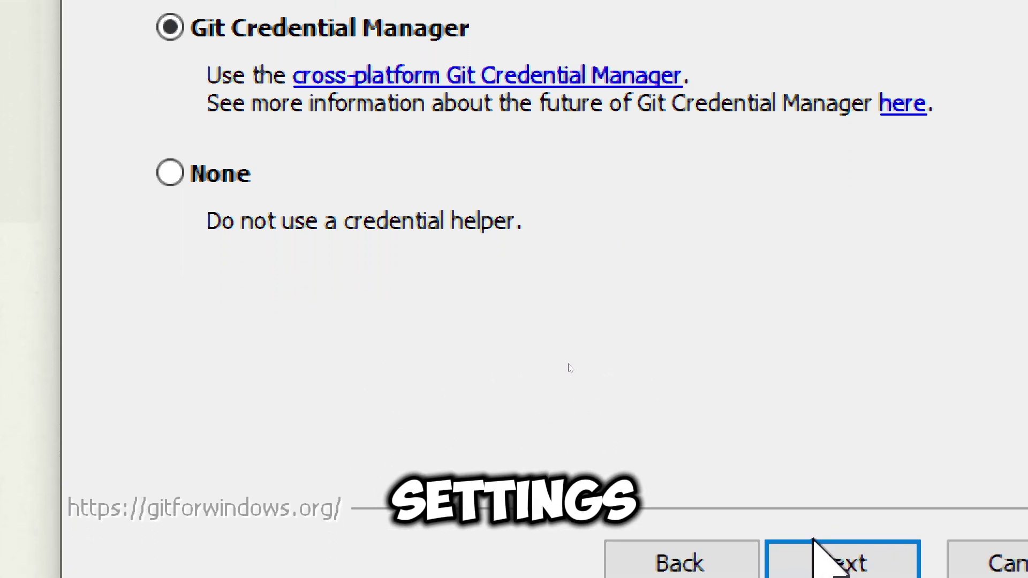
{"action": "left_click", "coordinate": [841, 544]}
{"action": "left_click", "coordinate": [812, 442]}
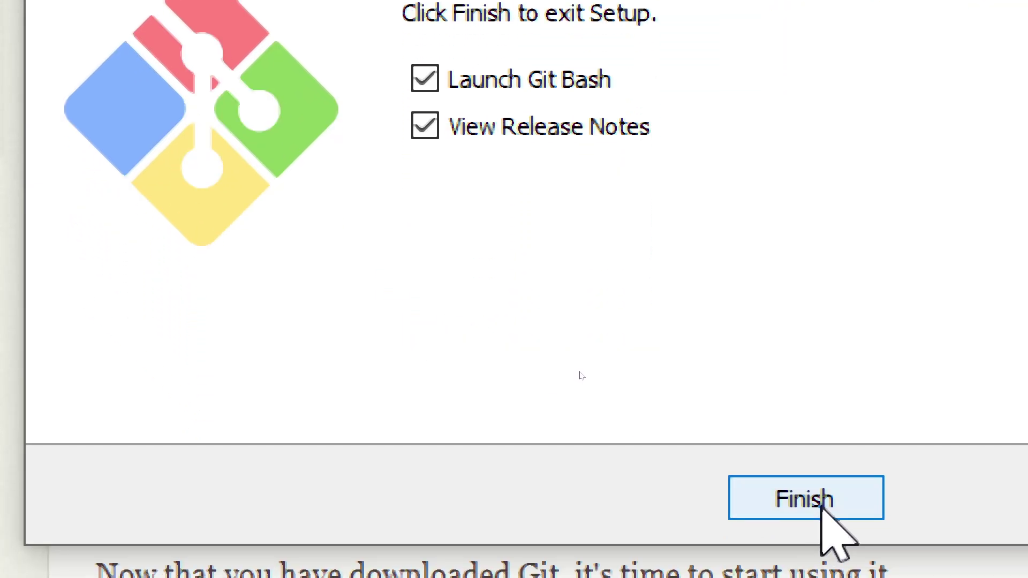
Finish Git setup, launching Git Bash with 'shred -z -u -n 3' at the prompt.
{"action": "left_click", "coordinate": [805, 499]}
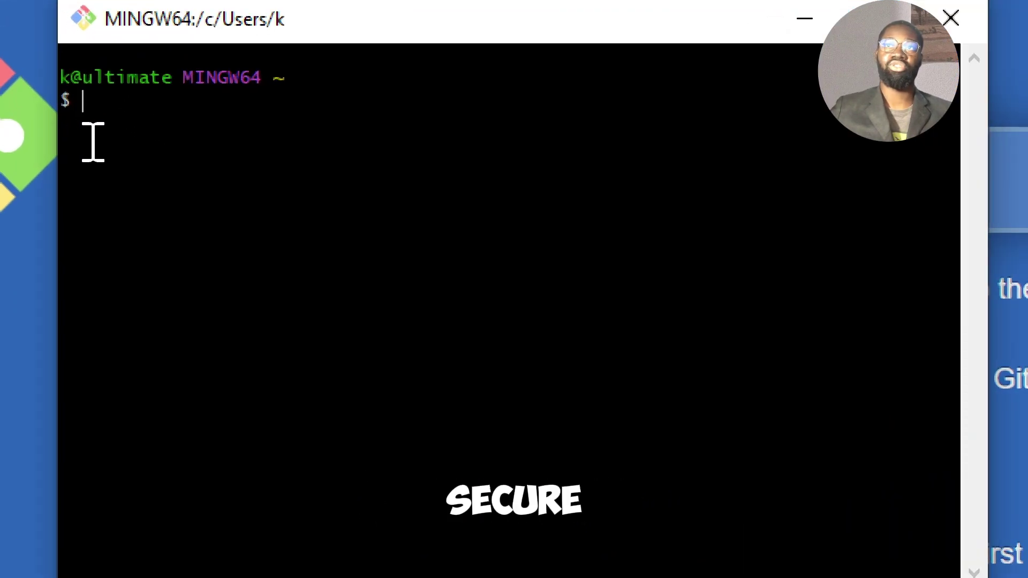
{"action": "type", "text": "s"}
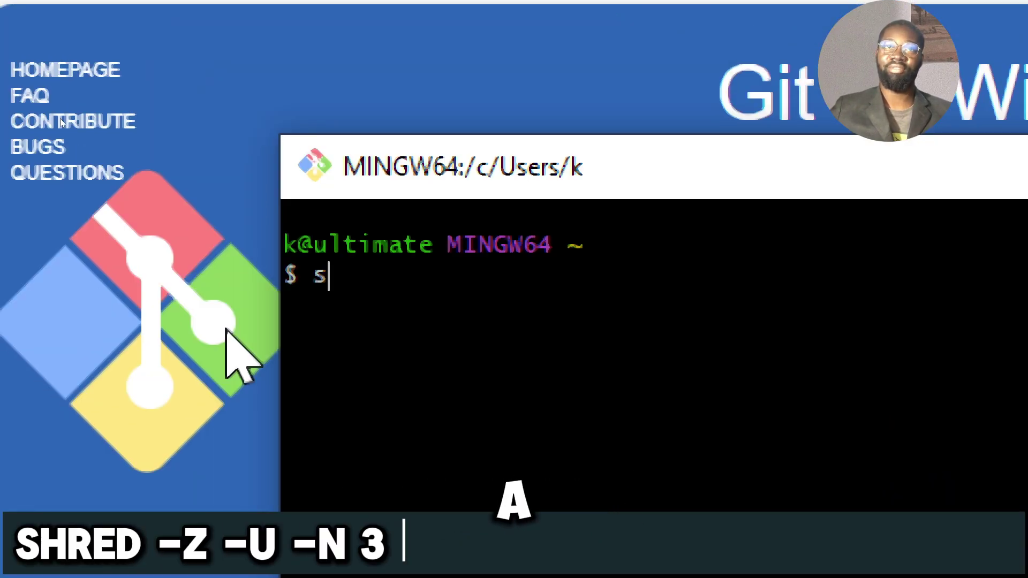
{"action": "type", "text": "hred -z -u"}
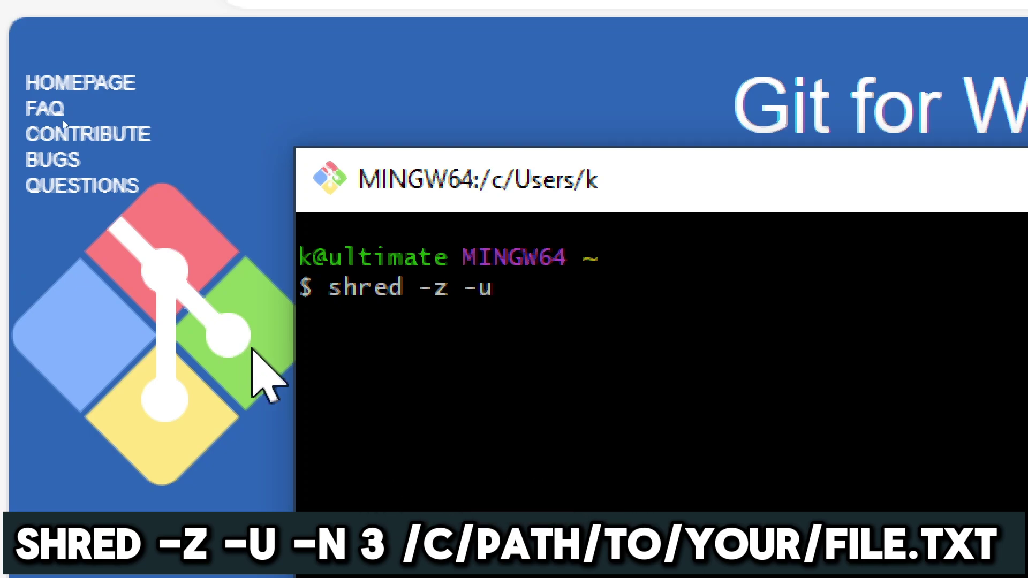
{"action": "type", "text": "-n"}
{"action": "type", "text": " 3"}
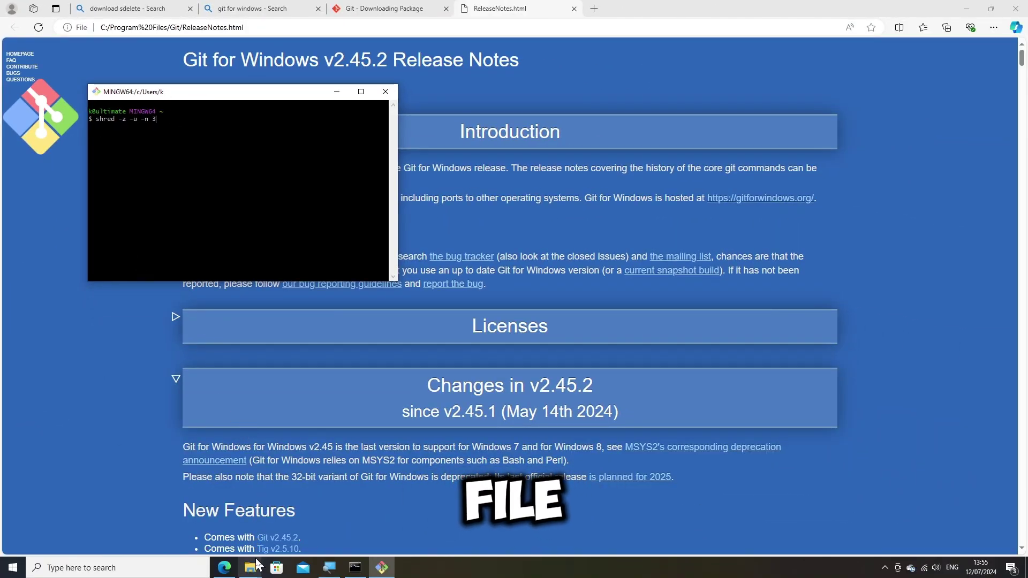
{"action": "mouse_move", "coordinate": [247, 567]}
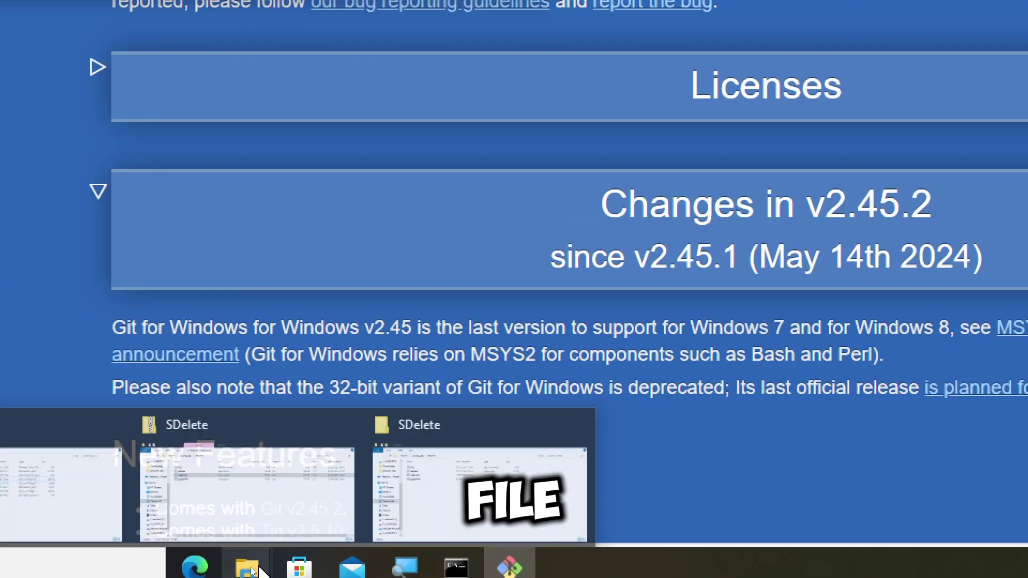
Copy the path of the TA file in T:\backup using Home > Copy path.
{"action": "left_click", "coordinate": [95, 493]}
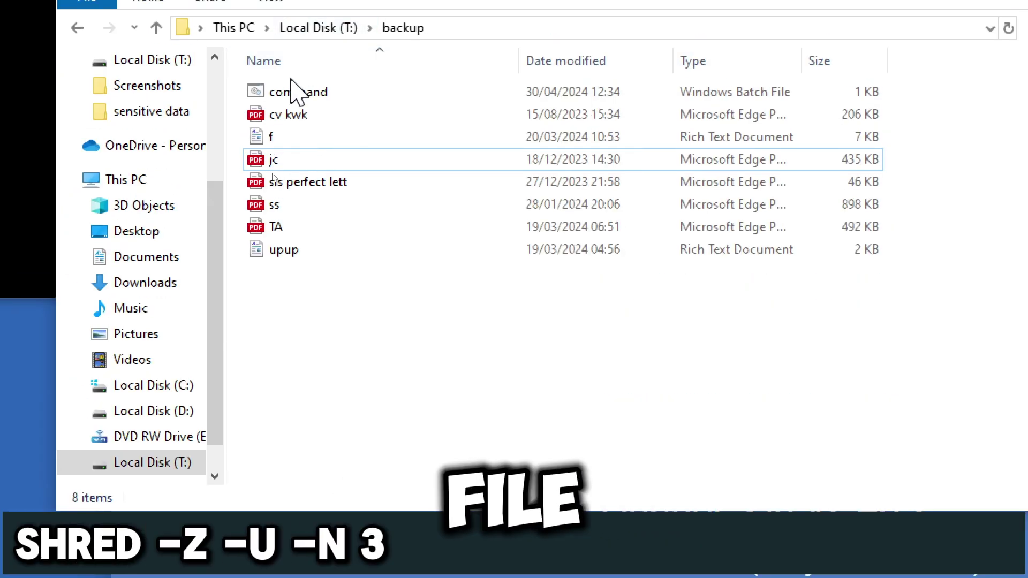
{"action": "left_click", "coordinate": [276, 227]}
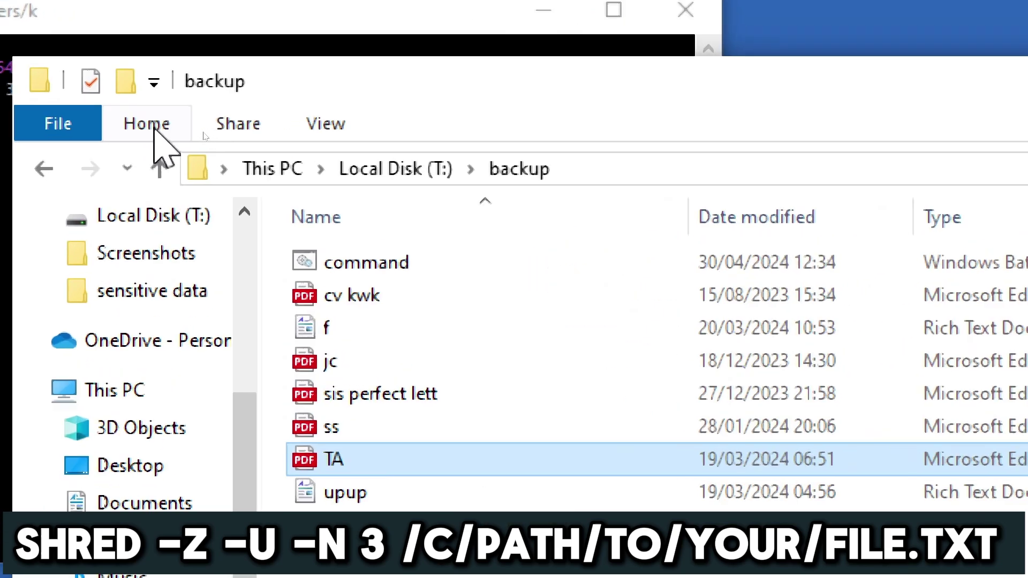
{"action": "left_click", "coordinate": [147, 124]}
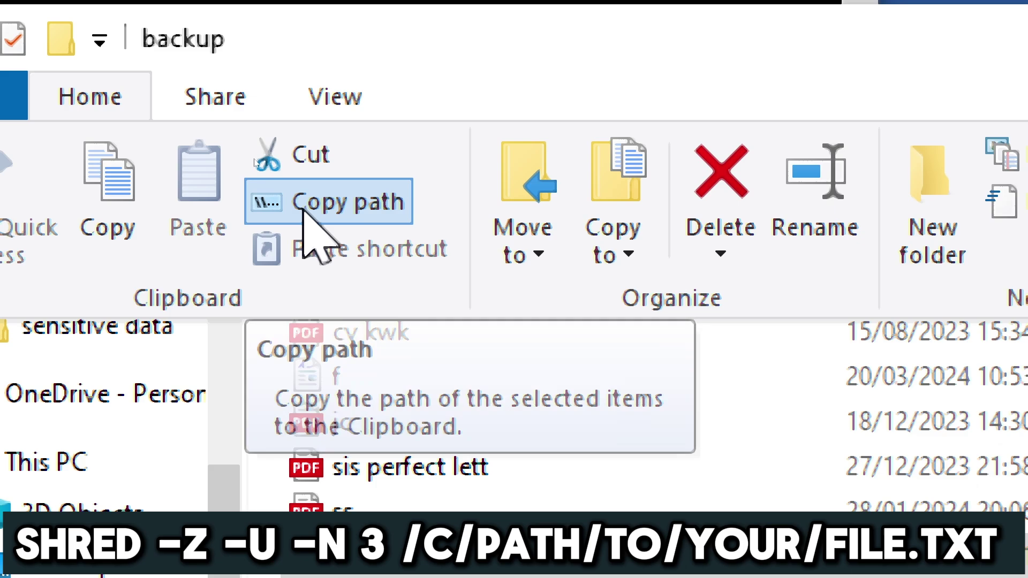
{"action": "left_click", "coordinate": [339, 203]}
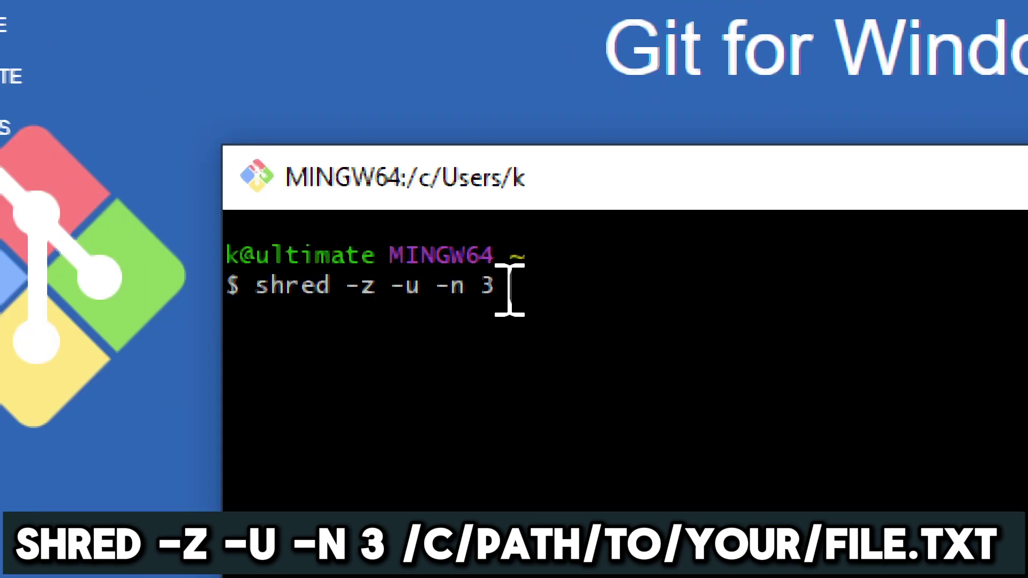
Paste "T:\backup\TA.pdf" after 'shred -z -u -n 3' and run it.
{"action": "right_click", "coordinate": [509, 290]}
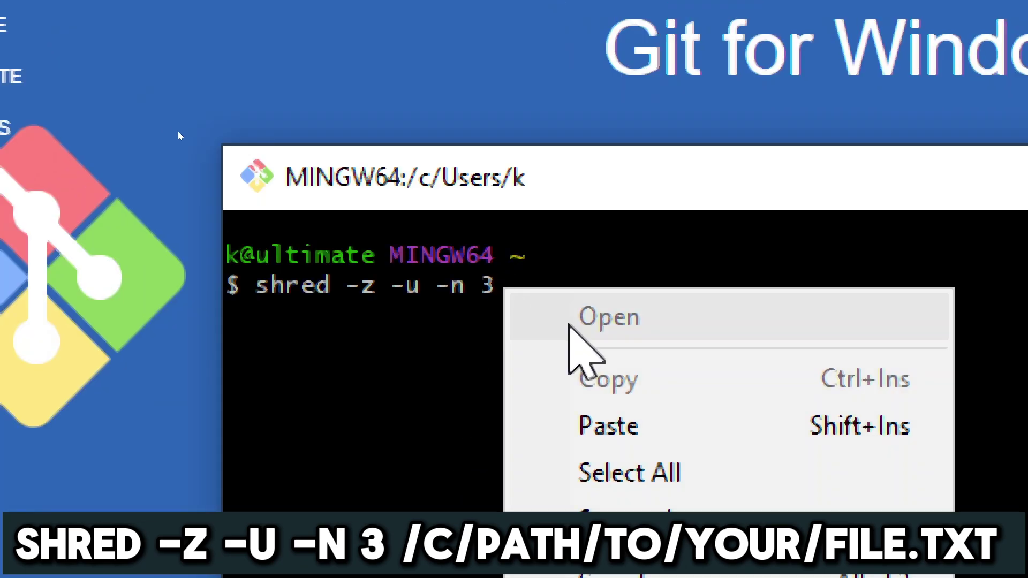
{"action": "left_click", "coordinate": [635, 426]}
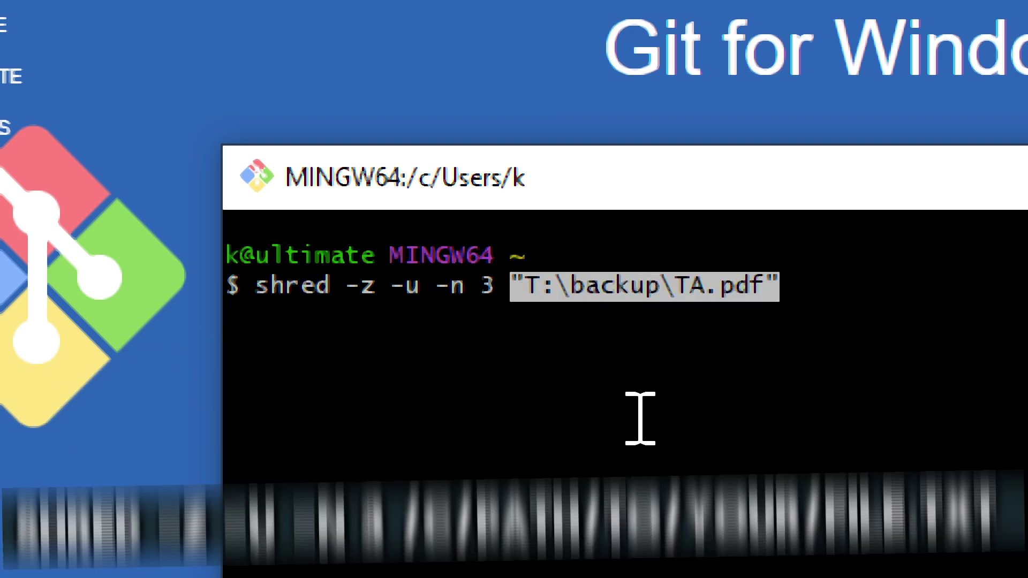
{"action": "key", "text": "Return"}
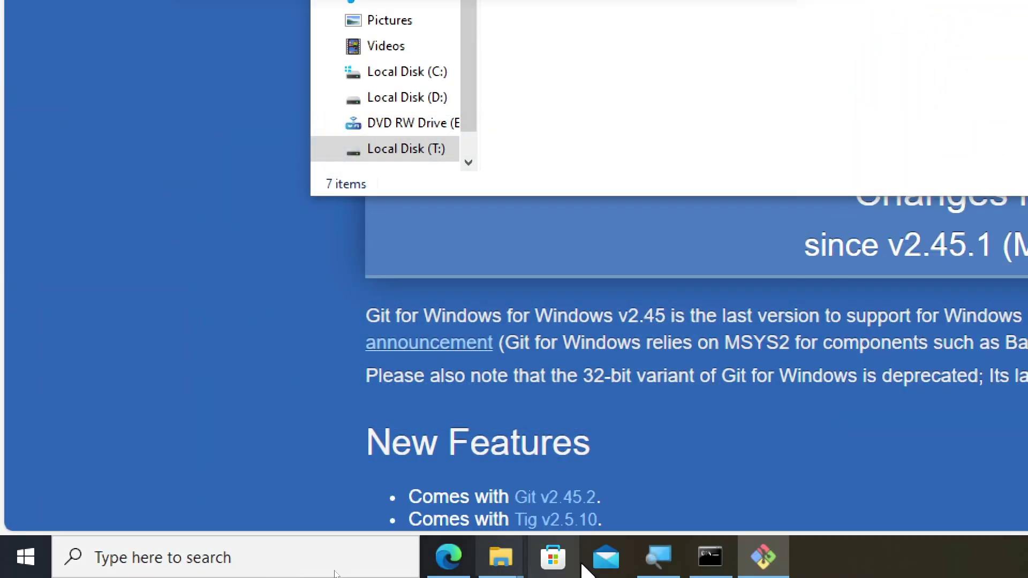
In Command Prompt, change to C:\Windows\System32 and run cipher /w:C: to wipe free space.
{"action": "left_click", "coordinate": [711, 558]}
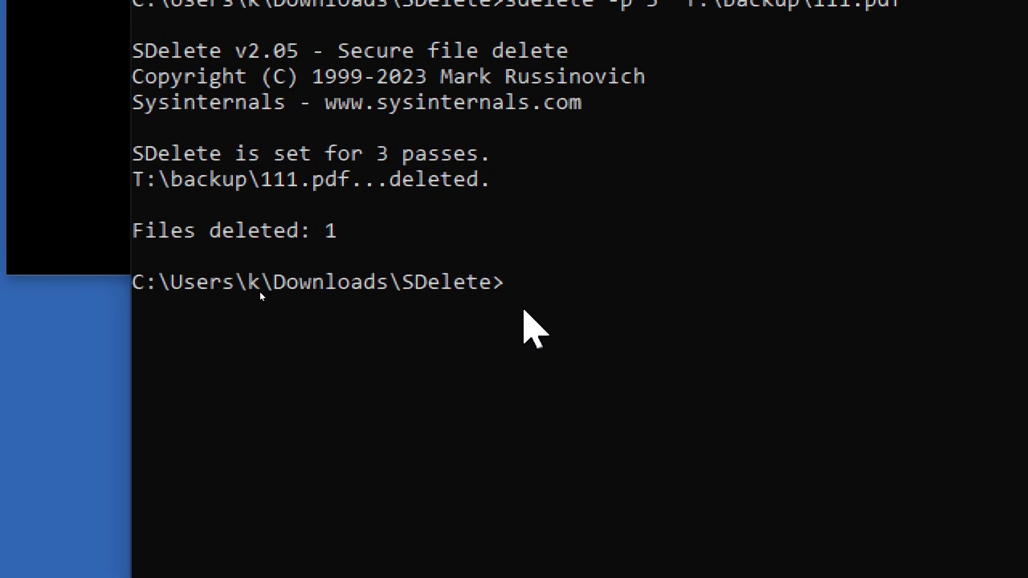
{"action": "type", "text": "cd"}
{"action": "type", "text": " C:"}
{"action": "type", "text": "\\windows"}
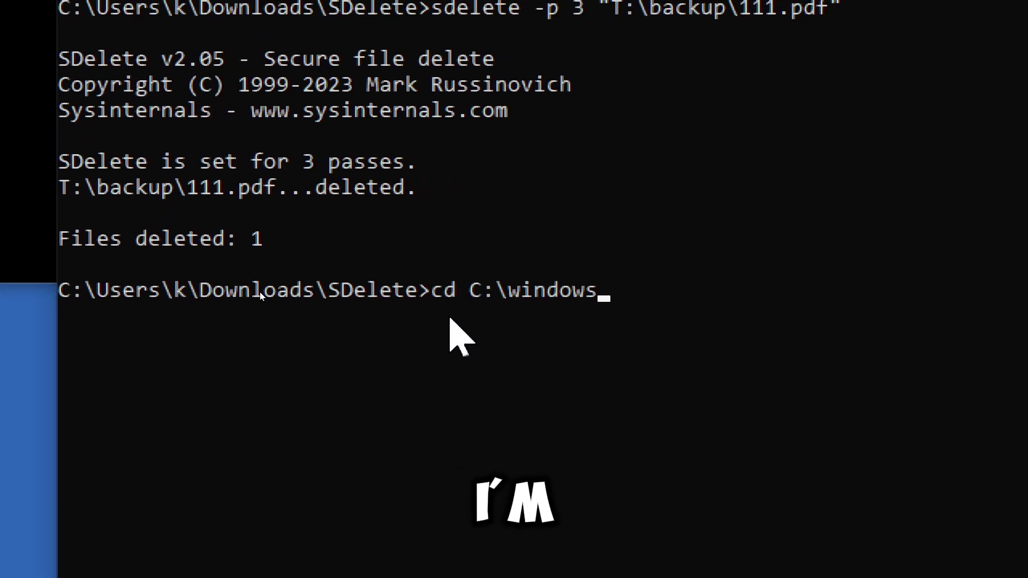
{"action": "type", "text": "\\S"}
{"action": "type", "text": "ystem"}
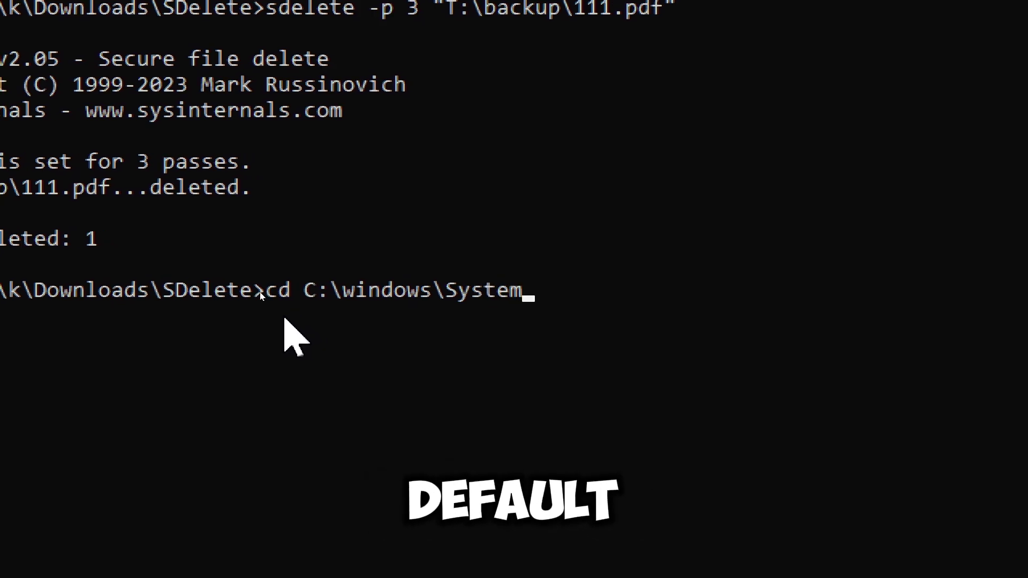
{"action": "type", "text": "32"}
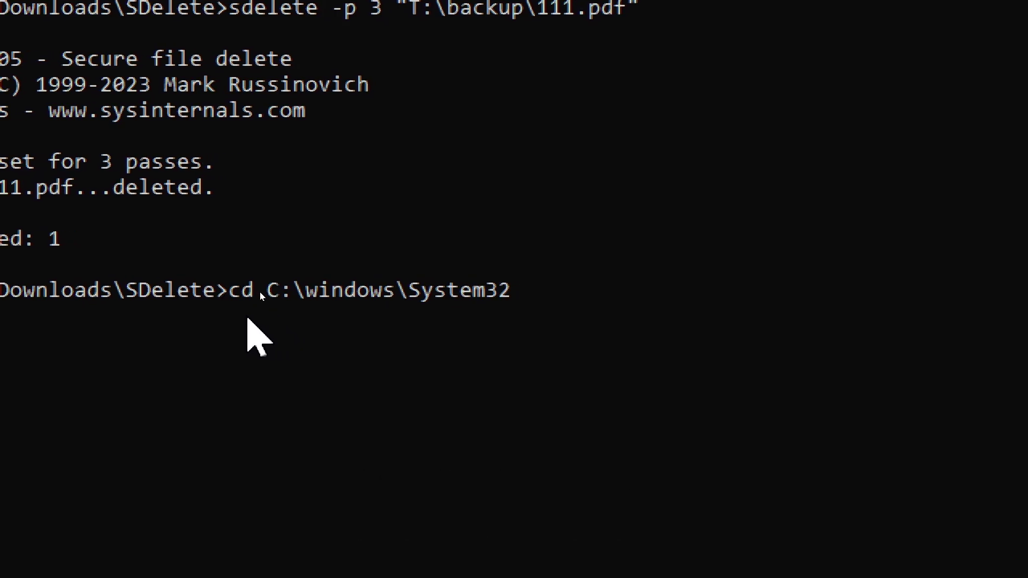
{"action": "key", "text": "Return"}
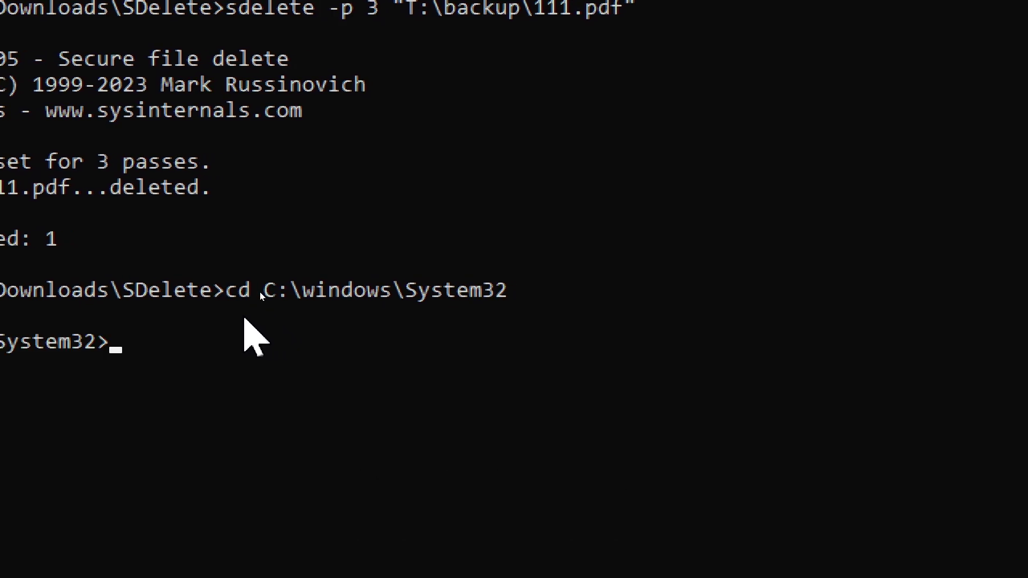
{"action": "type", "text": "cip"}
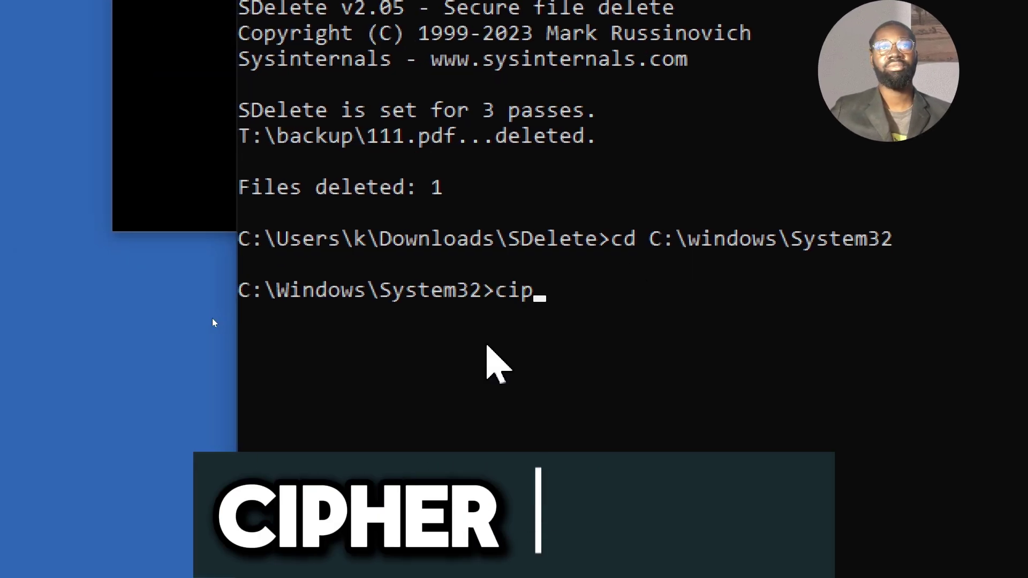
{"action": "type", "text": "he"}
{"action": "type", "text": "r"}
{"action": "type", "text": " /"}
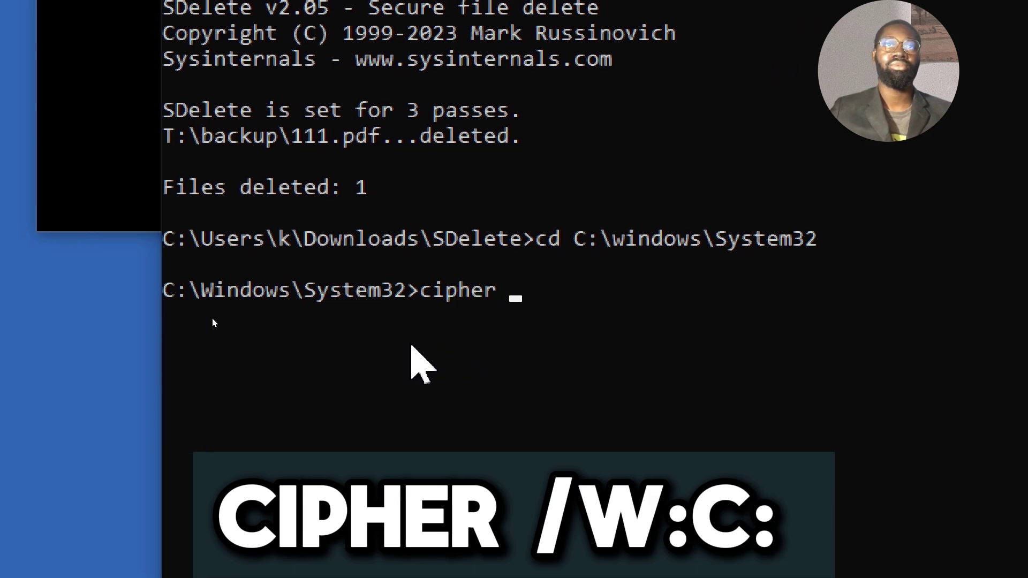
{"action": "type", "text": "w"}
{"action": "type", "text": ":"}
{"action": "type", "text": "C"}
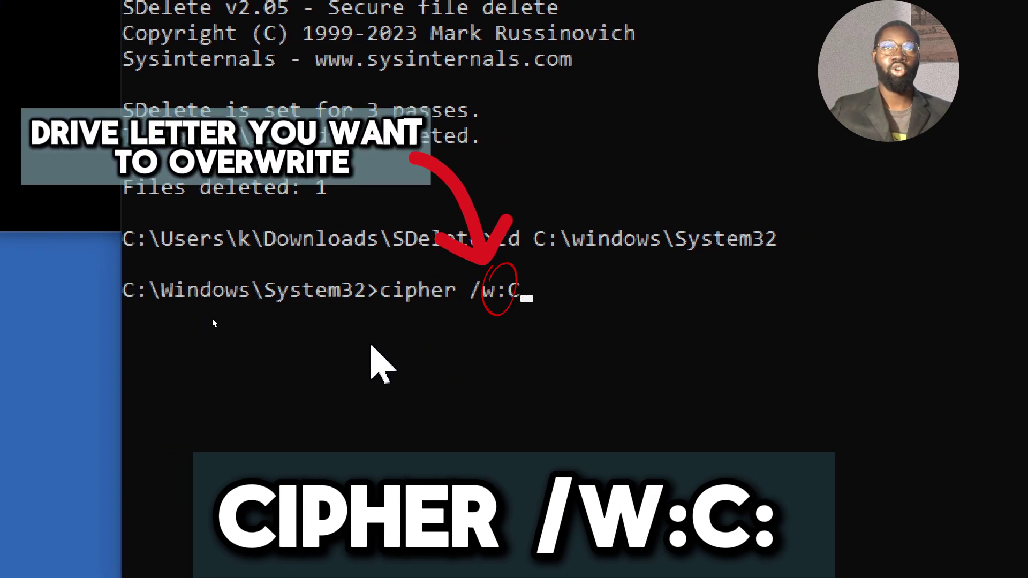
{"action": "type", "text": ":"}
{"action": "key", "text": "Return"}
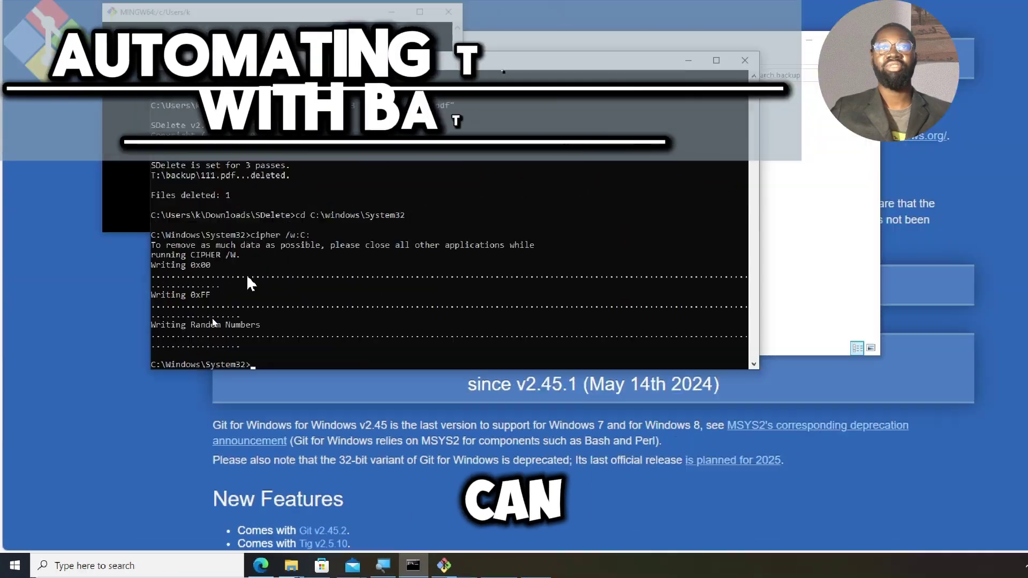
Open Windows Search to look for Notepad.
{"action": "key", "text": "super"}
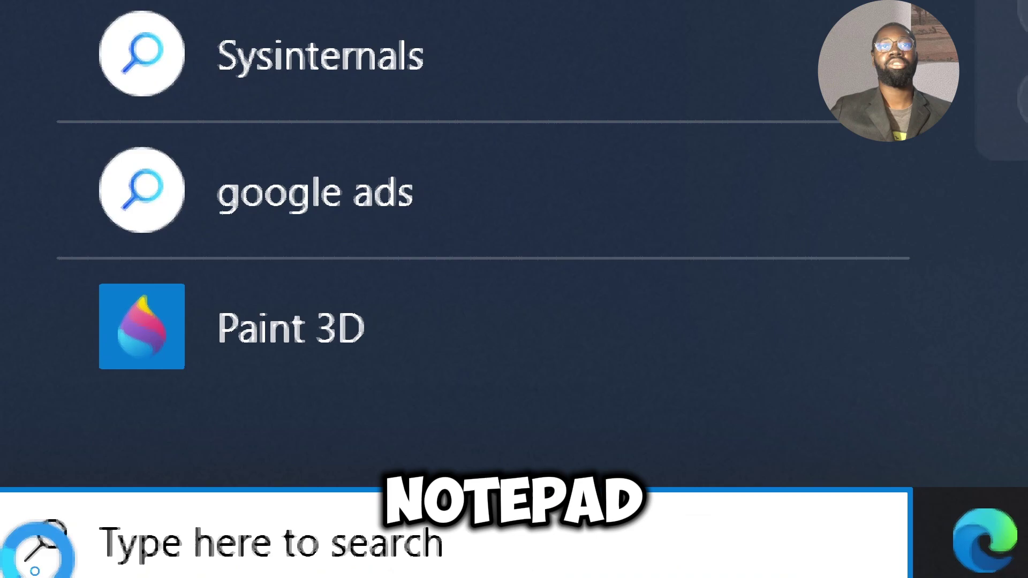
{"action": "type", "text": "note"}
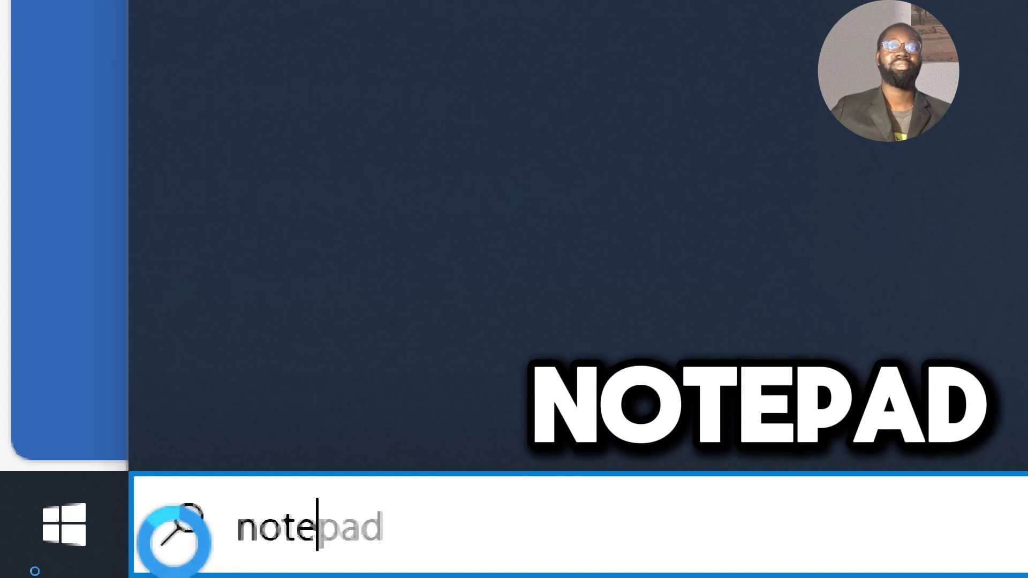
{"action": "type", "text": "pad"}
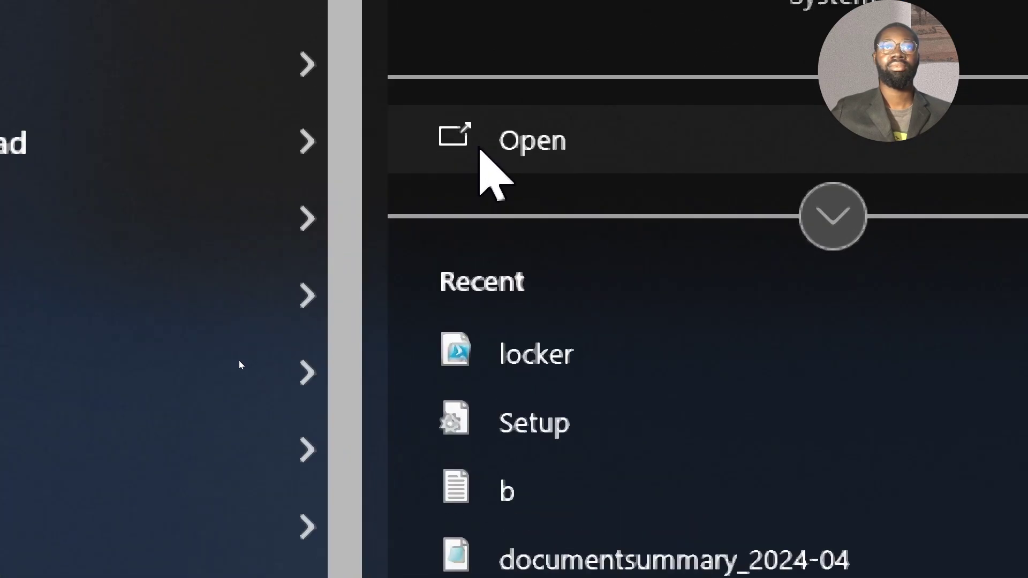
Launch Notepad, add the cd C:\Users\k\Downloads\Sdelete line, and begin the sdelete line.
{"action": "left_click", "coordinate": [482, 149]}
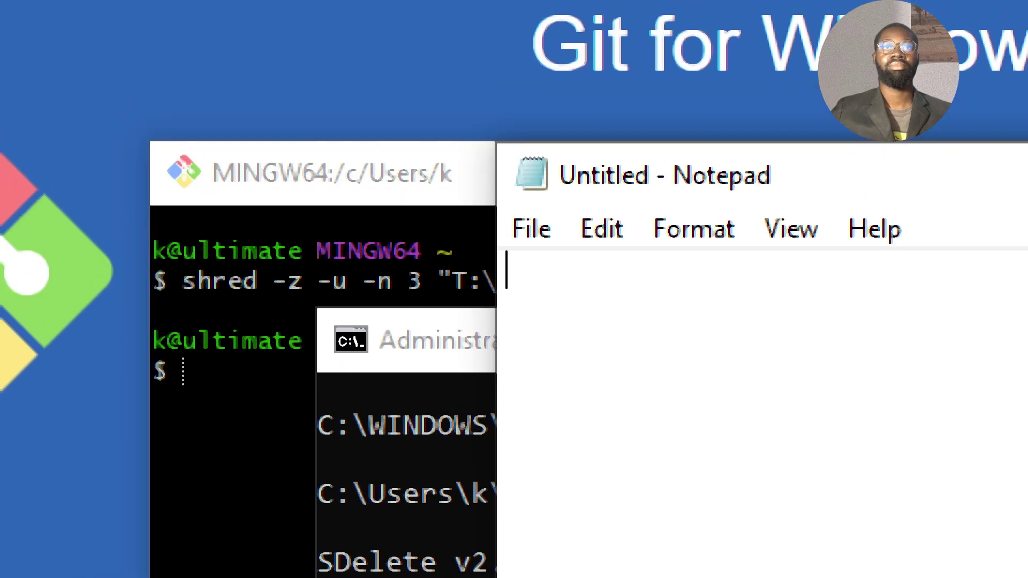
{"action": "type", "text": "@e"}
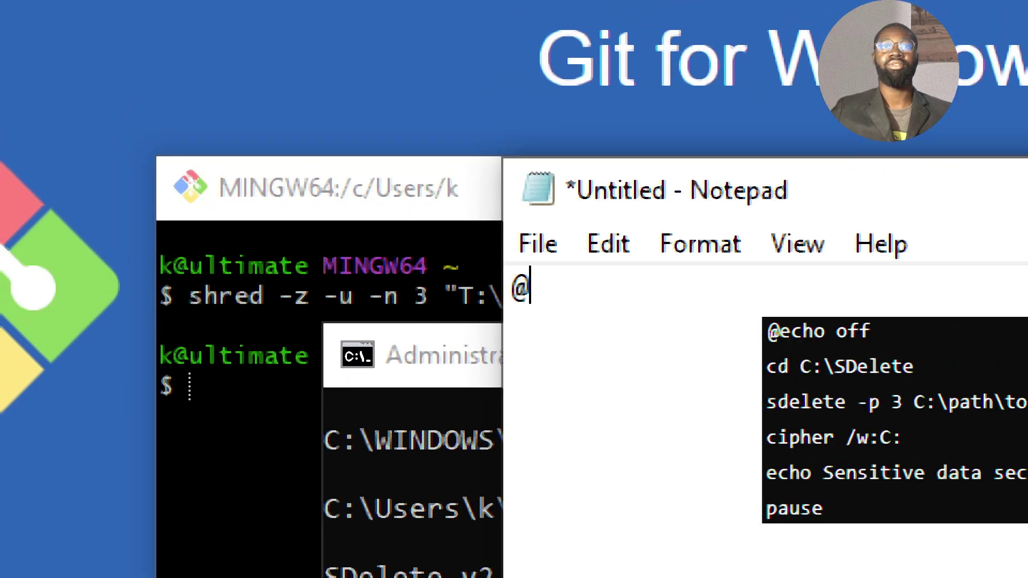
{"action": "type", "text": "cho "}
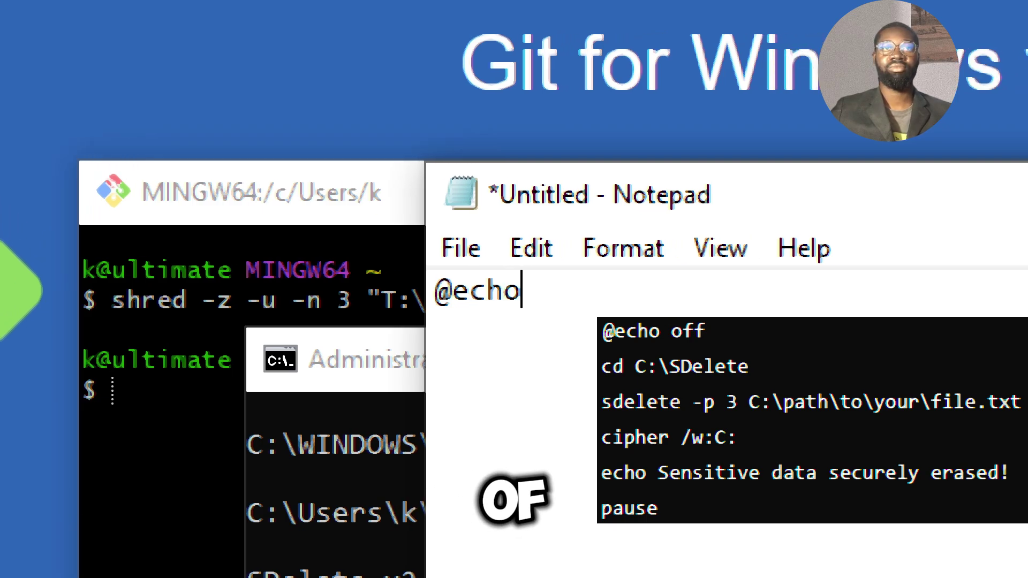
{"action": "type", "text": "of"}
{"action": "type", "text": "f"}
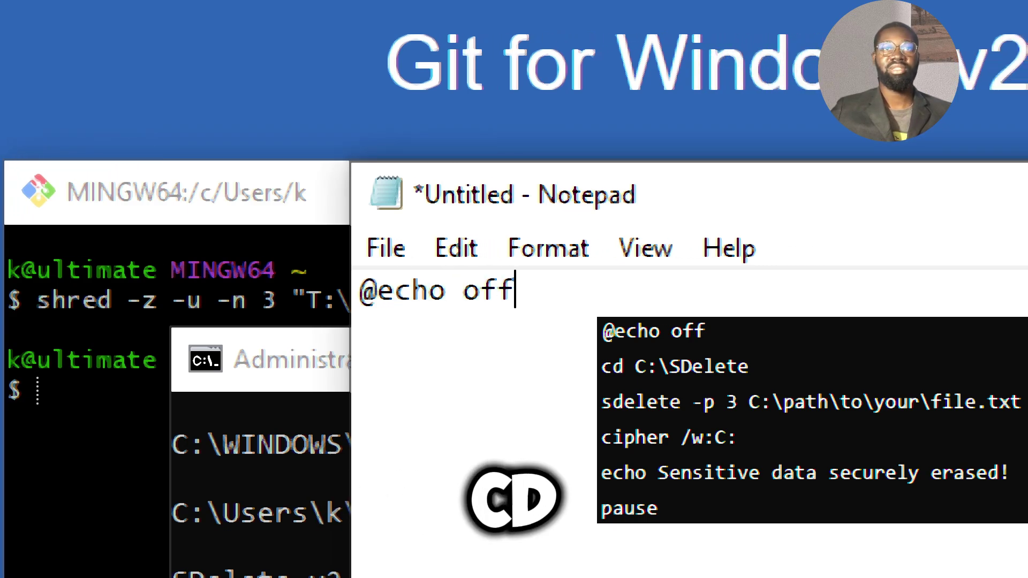
{"action": "key", "text": "Return"}
{"action": "type", "text": "cd"}
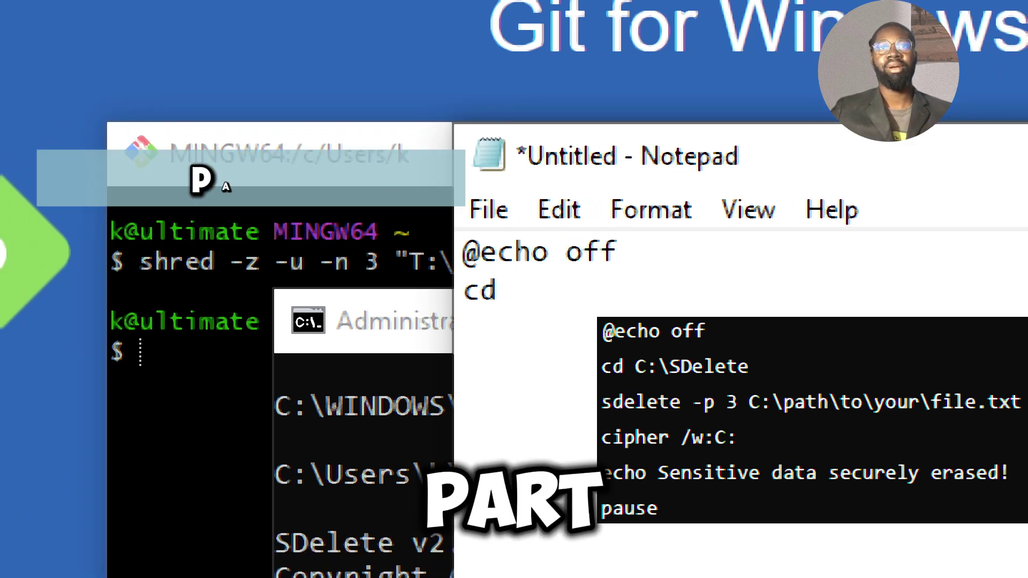
{"action": "type", "text": " C:"}
{"action": "type", "text": "\\"}
{"action": "type", "text": "U"}
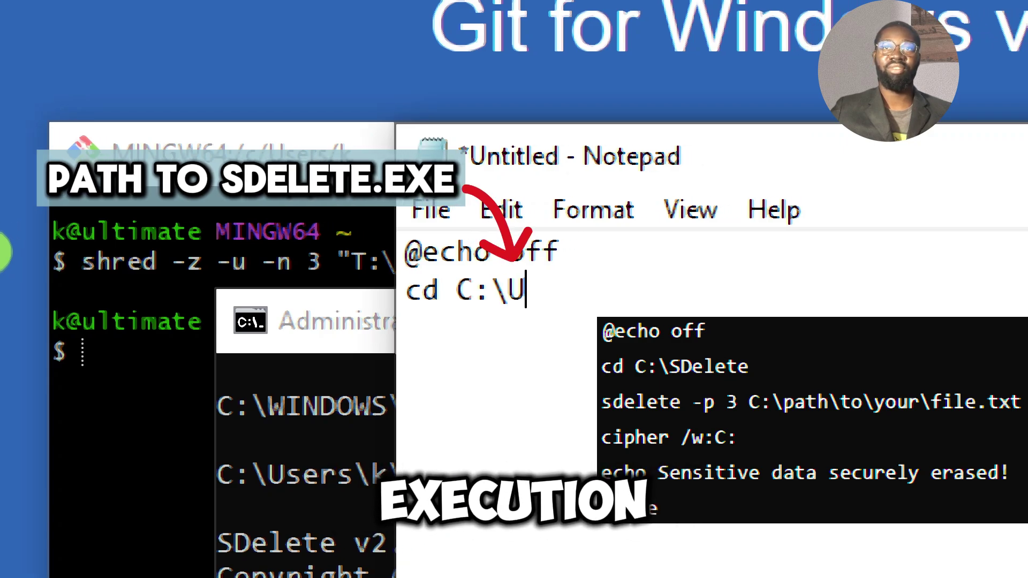
{"action": "type", "text": "se"}
{"action": "type", "text": "r"}
{"action": "type", "text": "s\\"}
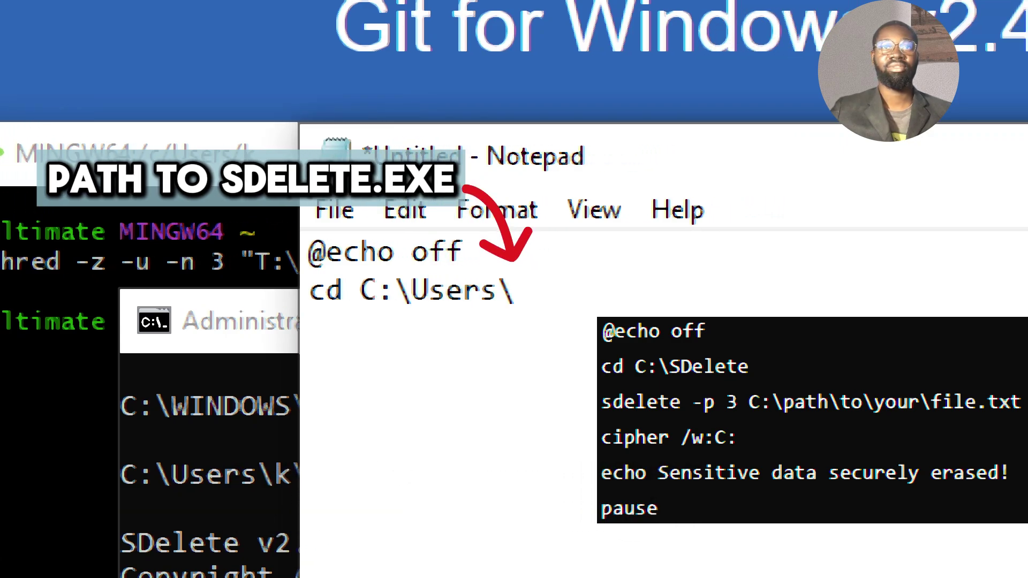
{"action": "type", "text": "k\\"}
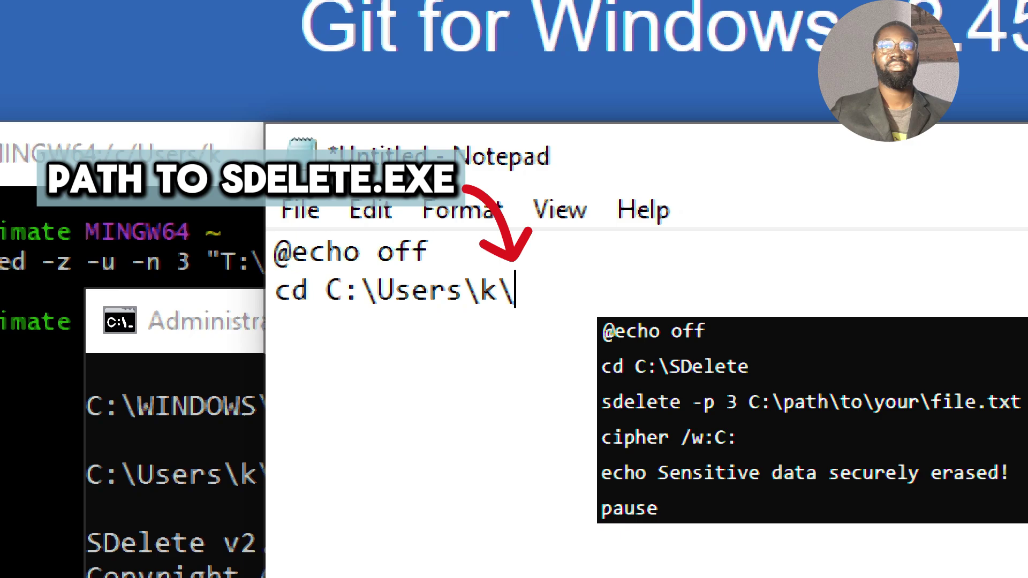
{"action": "type", "text": "Dow"}
{"action": "type", "text": "n"}
{"action": "type", "text": "l"}
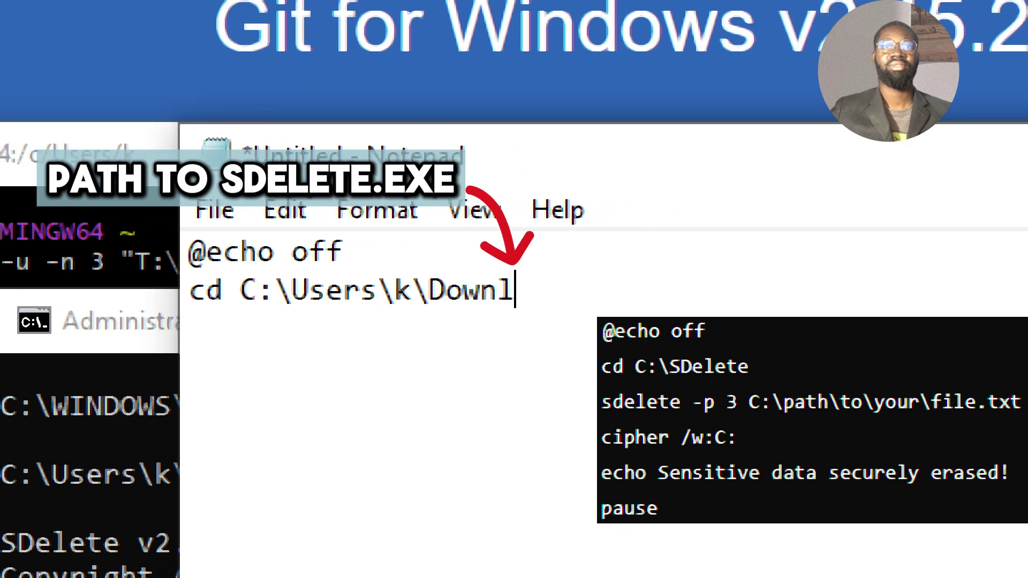
{"action": "type", "text": "oad"}
{"action": "type", "text": "s\\"}
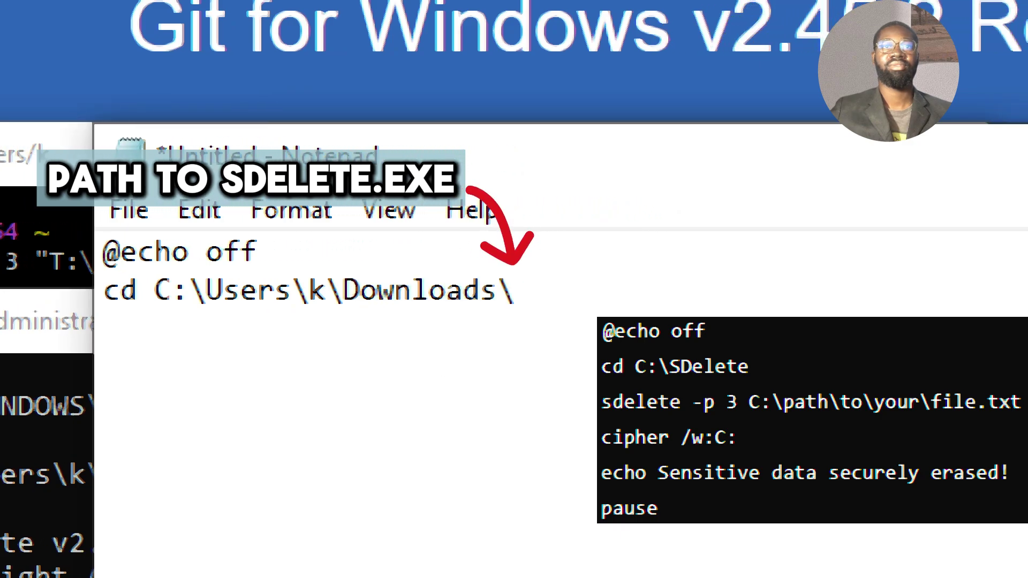
{"action": "type", "text": "Sde"}
{"action": "type", "text": "le"}
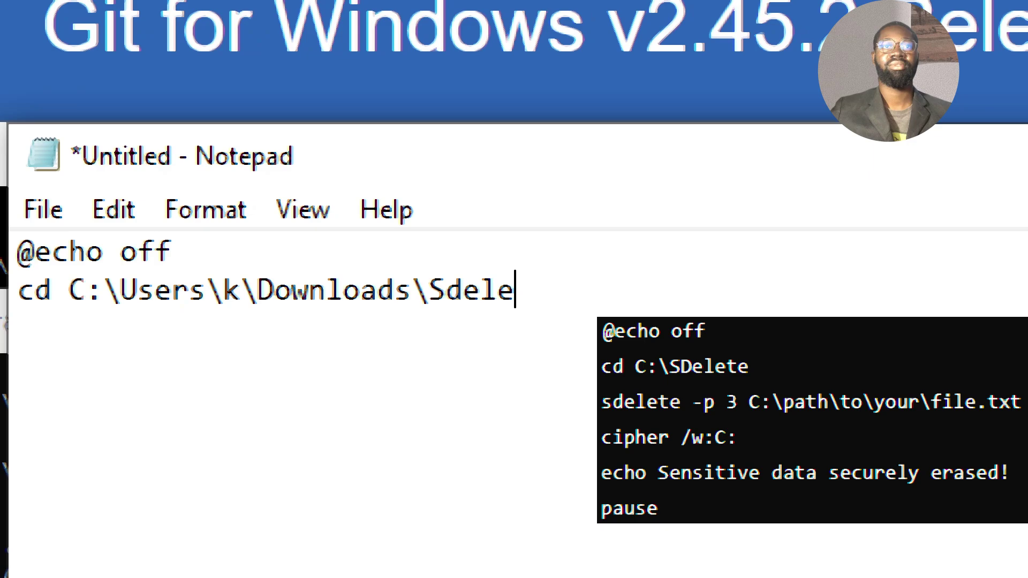
{"action": "type", "text": "te"}
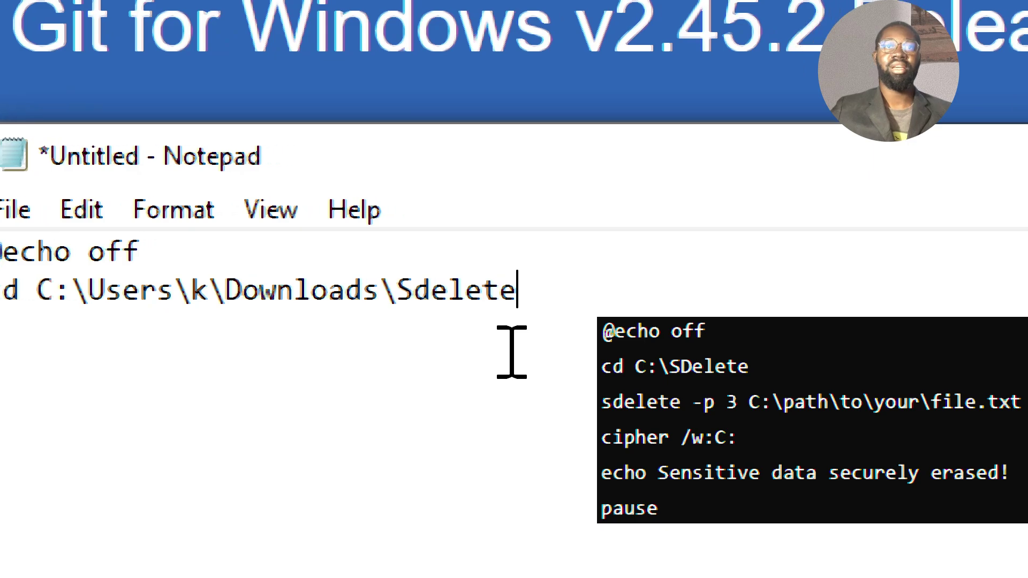
{"action": "key", "text": "Return"}
{"action": "type", "text": "s"}
{"action": "type", "text": "d"}
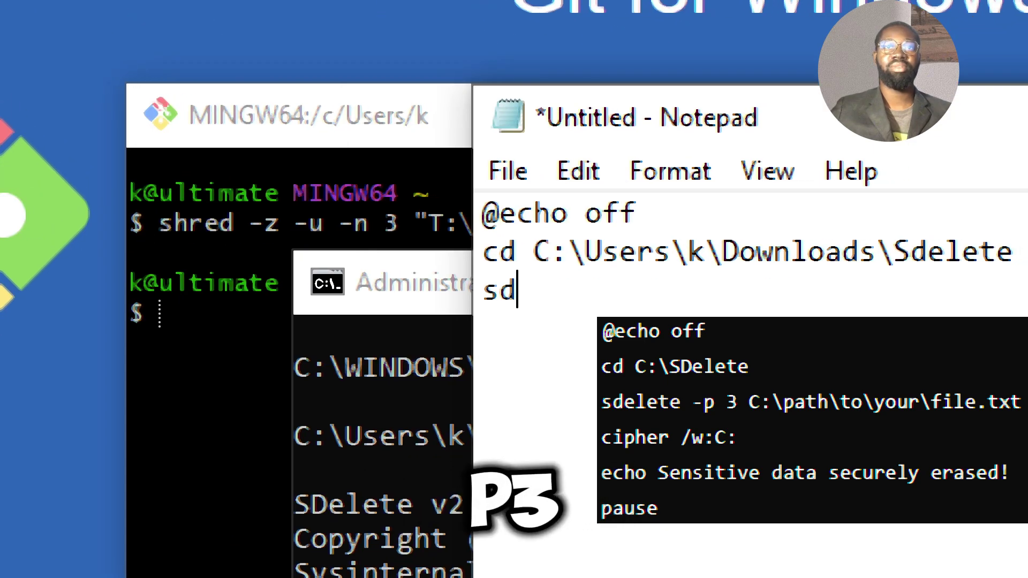
{"action": "type", "text": "elete "}
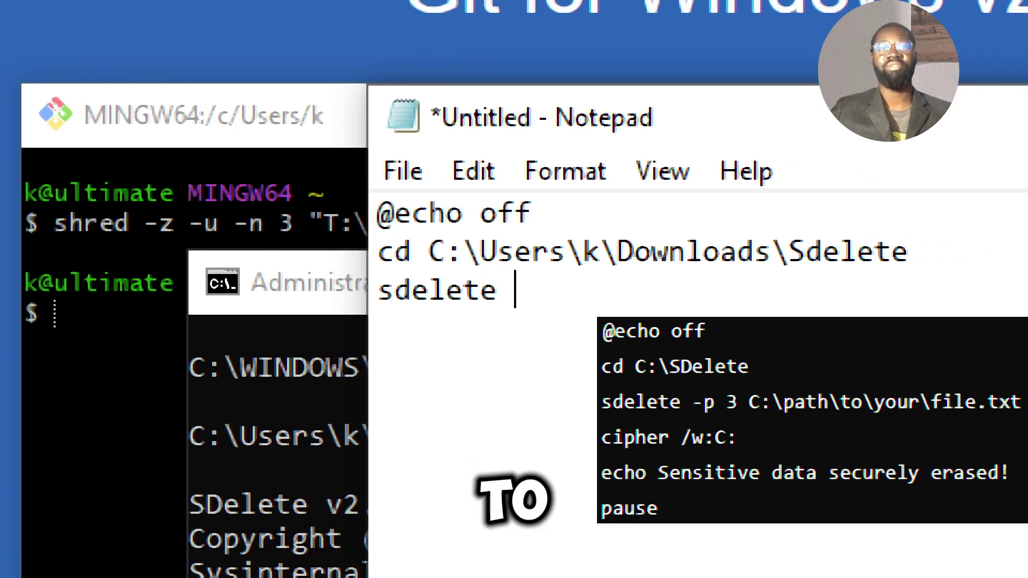
{"action": "type", "text": "-p 3"}
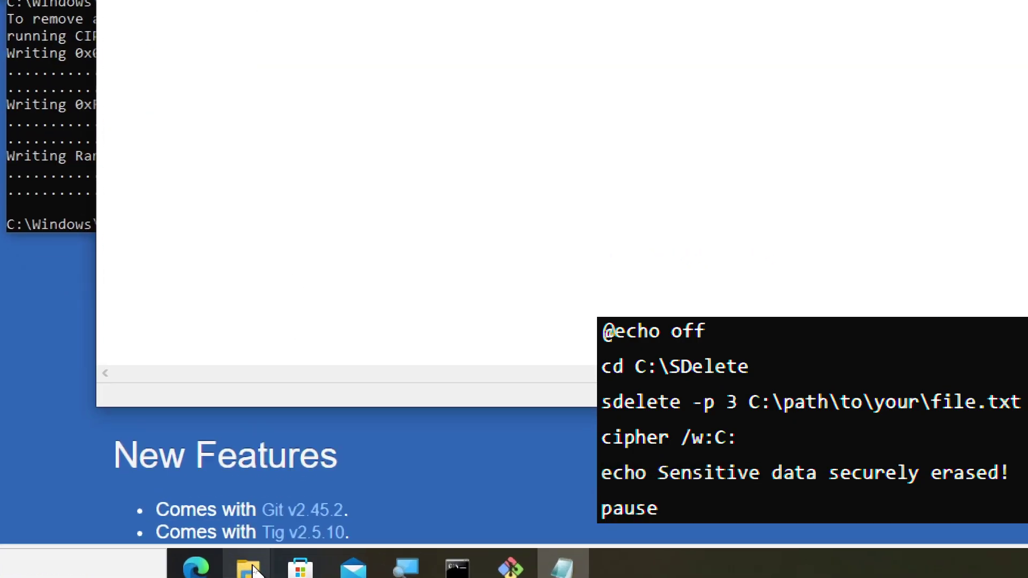
Copy the full path of jc.pdf in T:\backup from Explorer, then return to Notepad.
{"action": "left_click", "coordinate": [63, 491]}
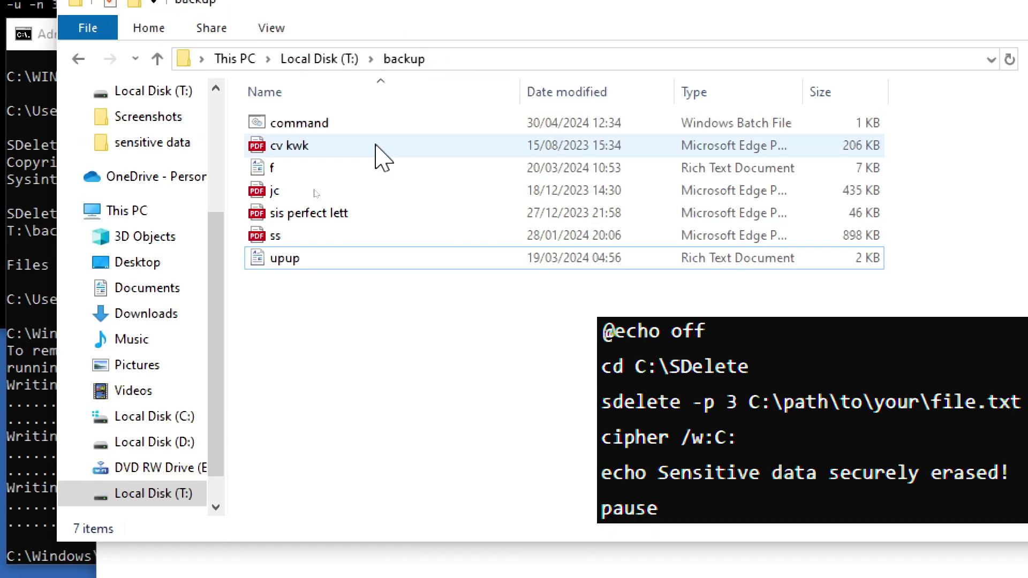
{"action": "left_click", "coordinate": [275, 190]}
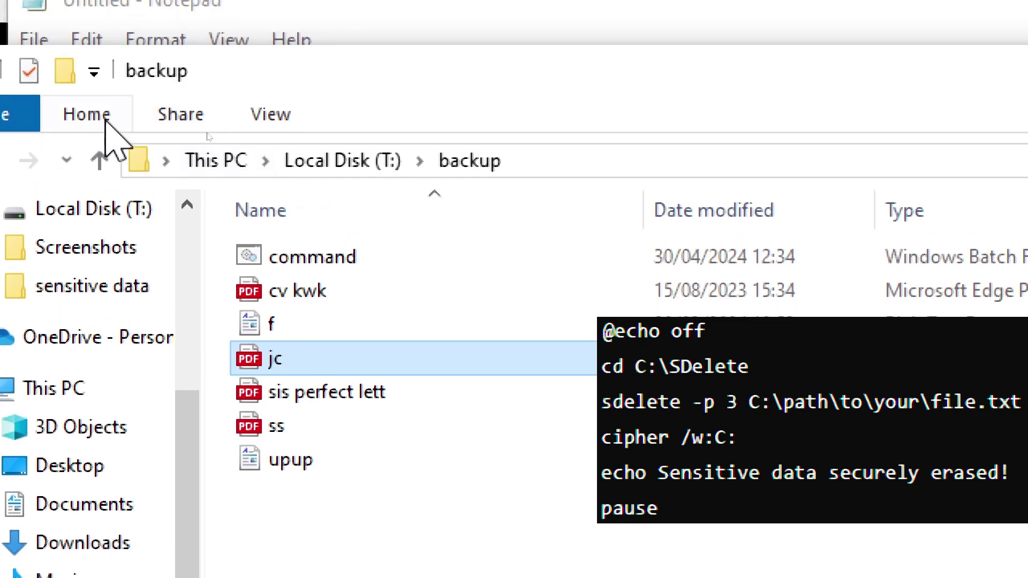
{"action": "left_click", "coordinate": [87, 114]}
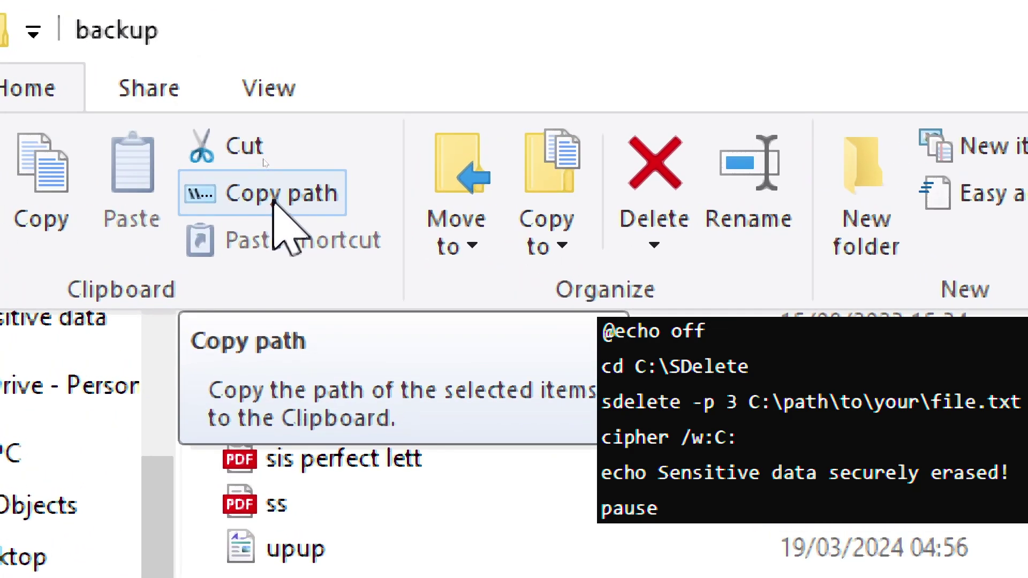
{"action": "left_click", "coordinate": [282, 195]}
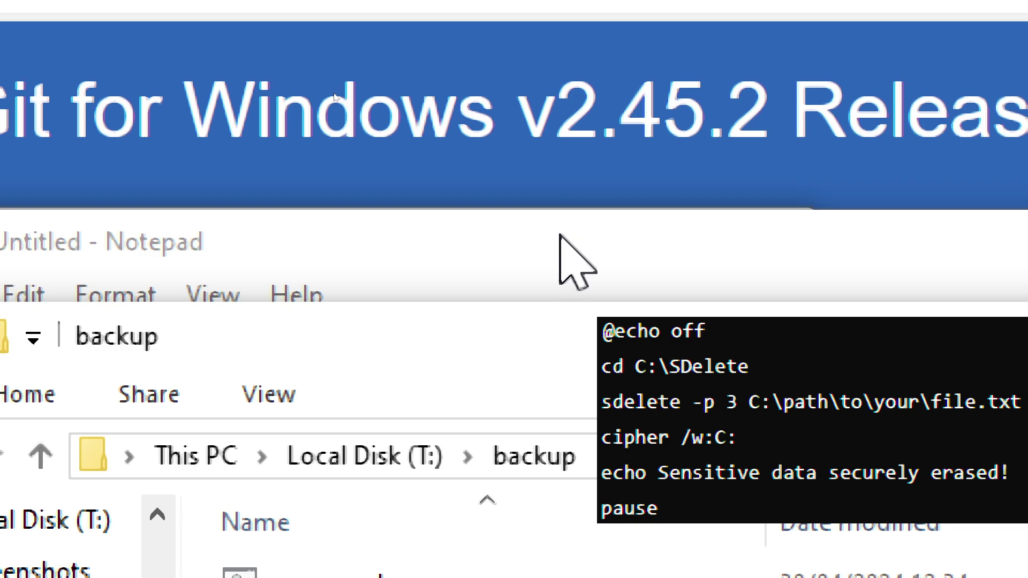
{"action": "left_click", "coordinate": [576, 257]}
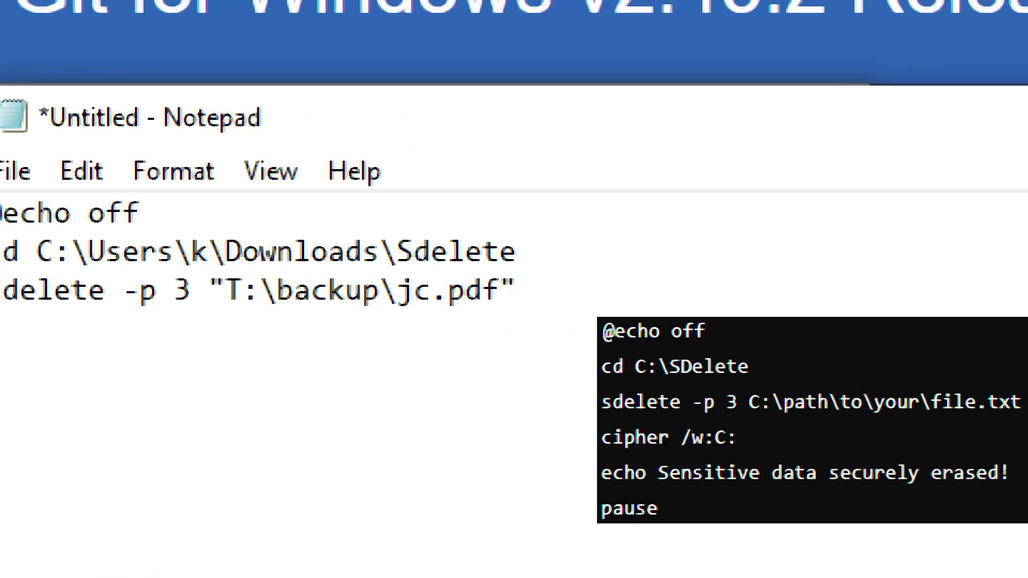
Finish the sdelete -p 3 line with the jc.pdf path, then add cipher /W:C: and the echo line.
{"action": "key", "text": "Return"}
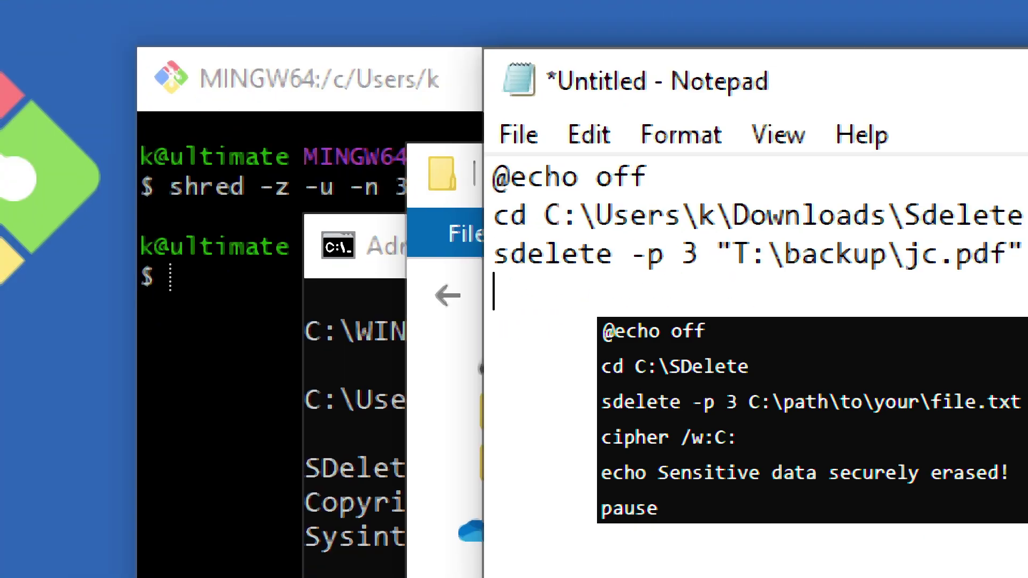
{"action": "type", "text": "cipher "}
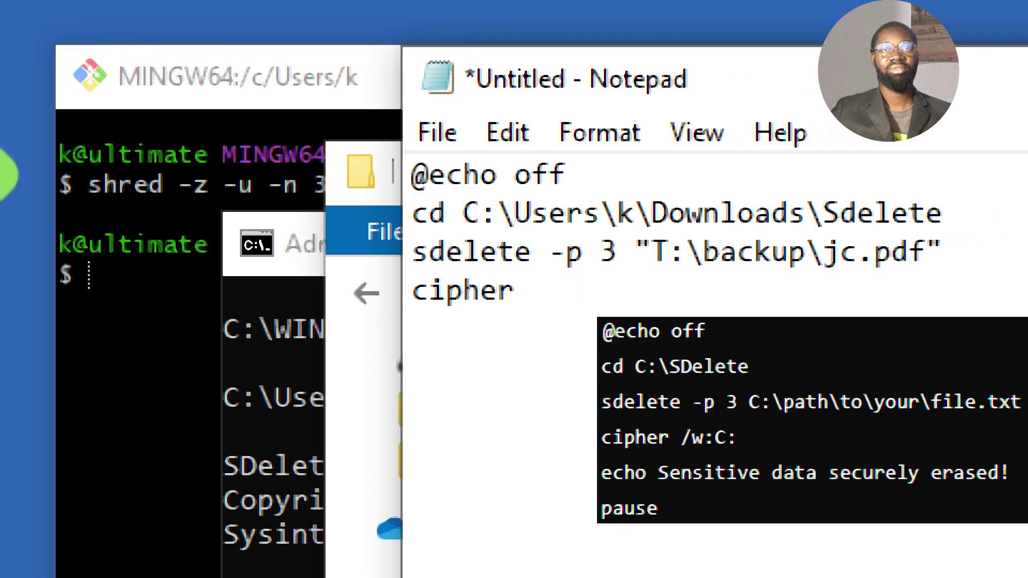
{"action": "type", "text": "/W"}
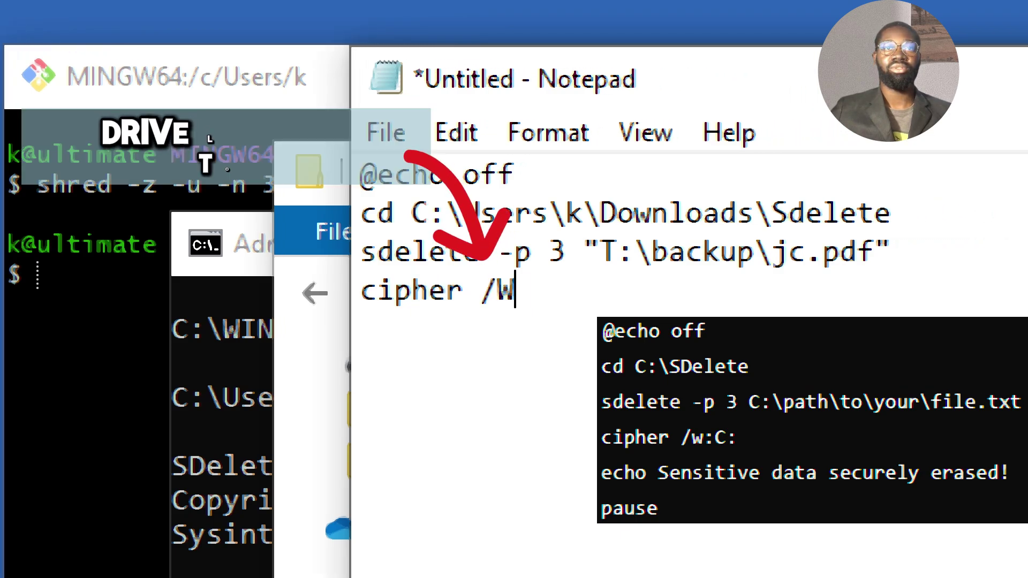
{"action": "type", "text": ":C:"}
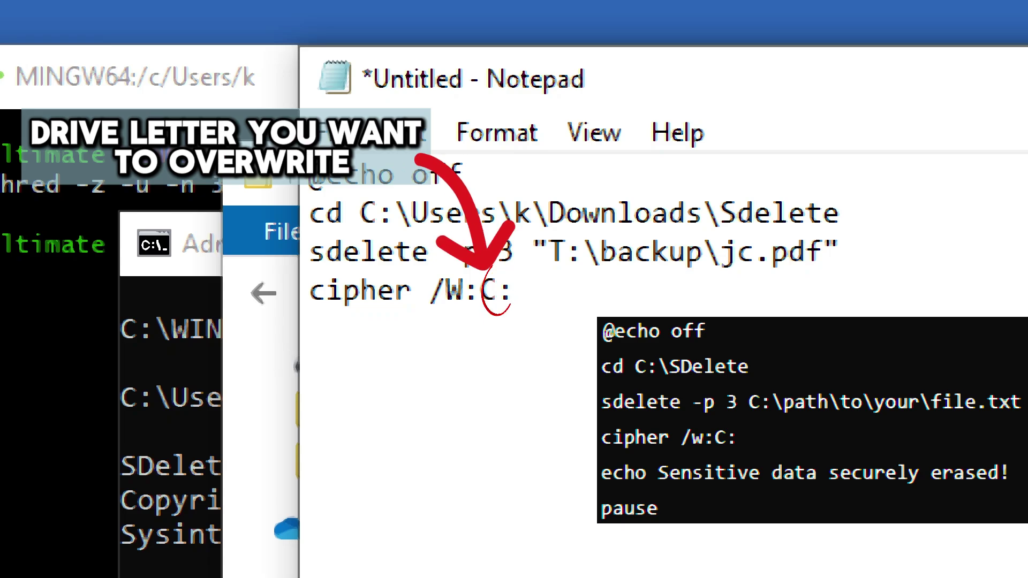
{"action": "key", "text": "Return"}
{"action": "type", "text": "e"}
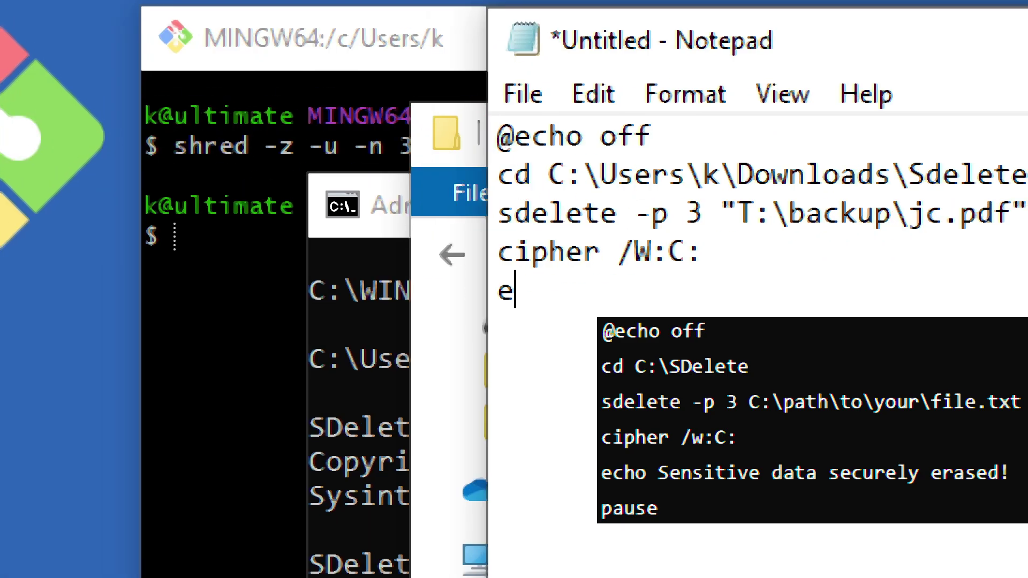
{"action": "type", "text": "cho S"}
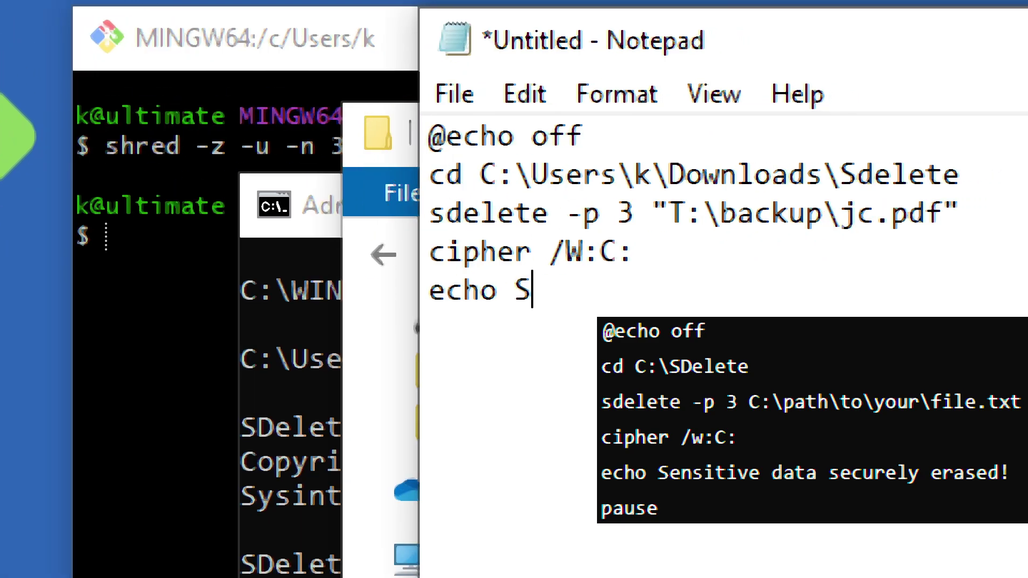
{"action": "type", "text": "e"}
{"action": "type", "text": "ns"}
{"action": "type", "text": "itiv"}
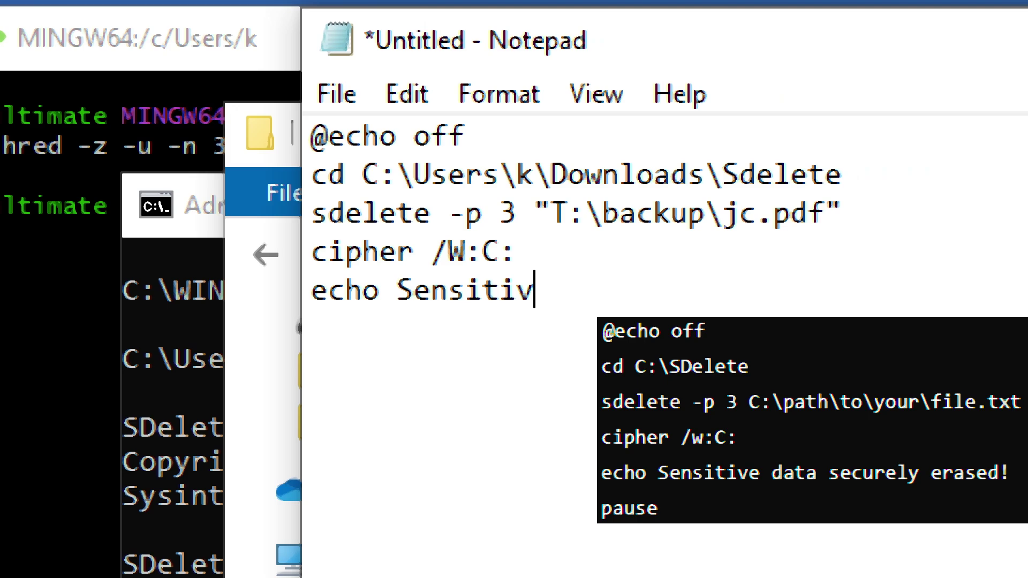
{"action": "type", "text": "e "}
{"action": "type", "text": "dat"}
{"action": "type", "text": "a"}
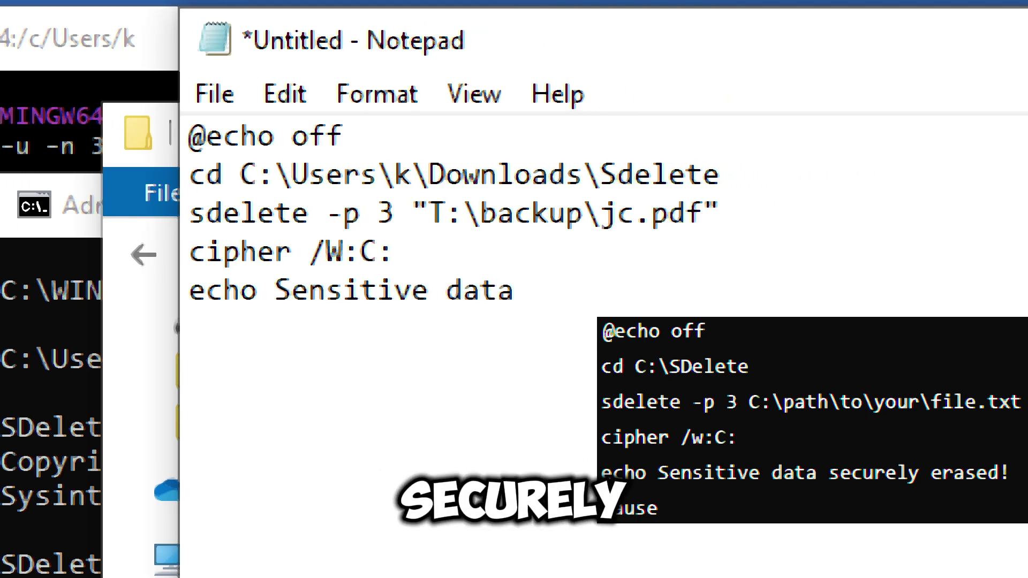
{"action": "type", "text": " secu"}
{"action": "type", "text": "re"}
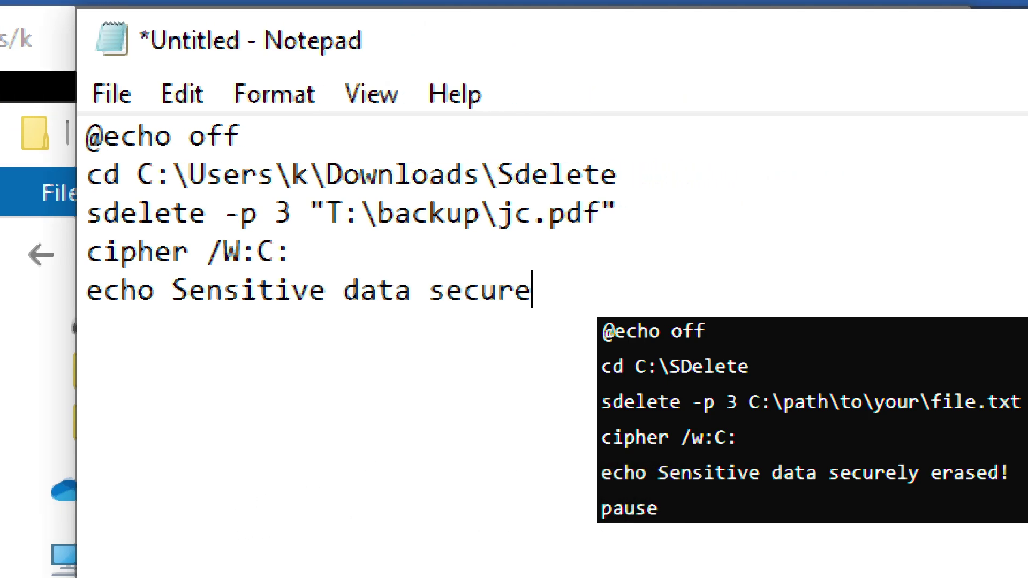
{"action": "type", "text": "ly "}
{"action": "type", "text": "er"}
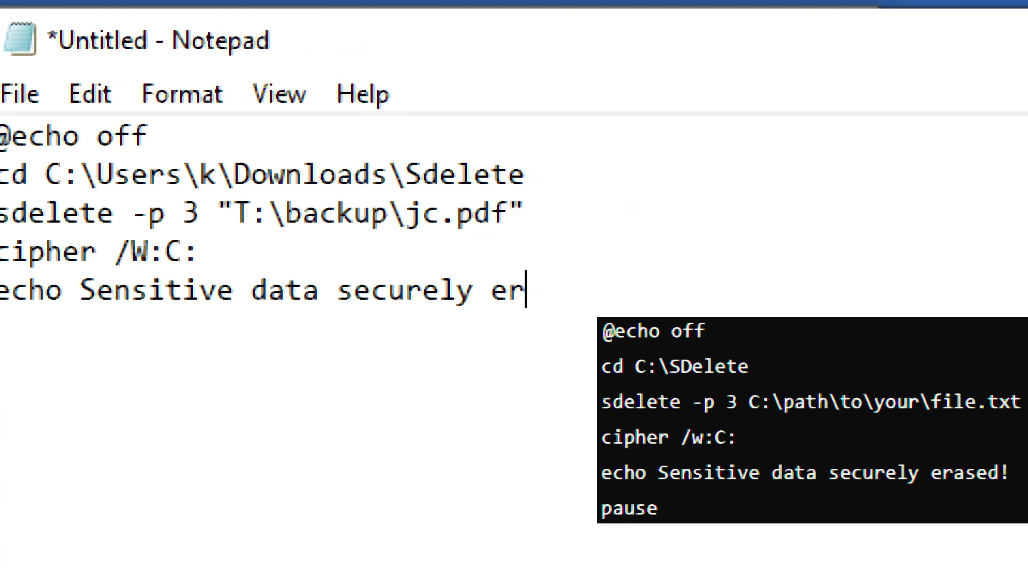
{"action": "type", "text": "ased!"}
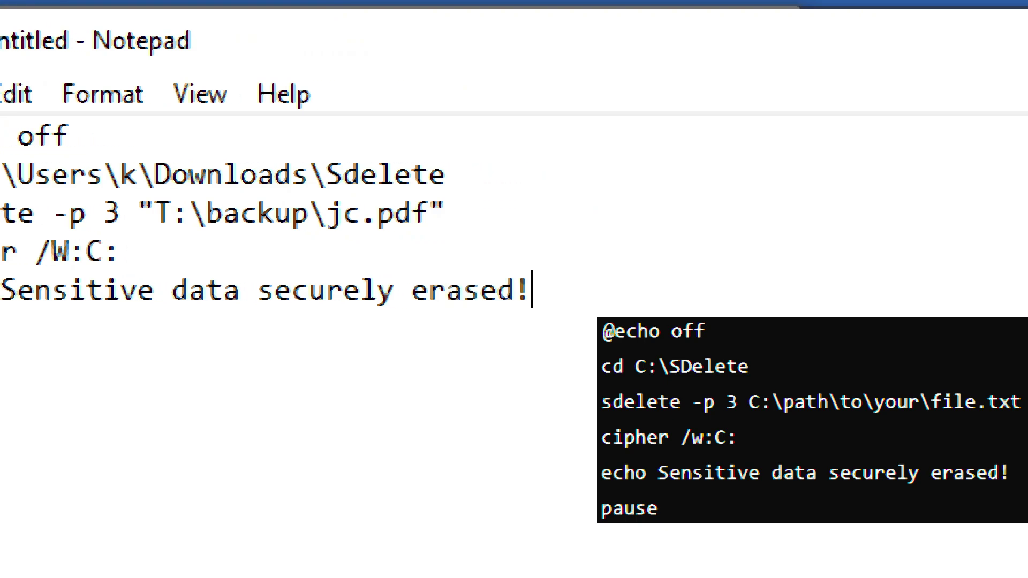
{"action": "key", "text": "Return"}
{"action": "type", "text": "pa"}
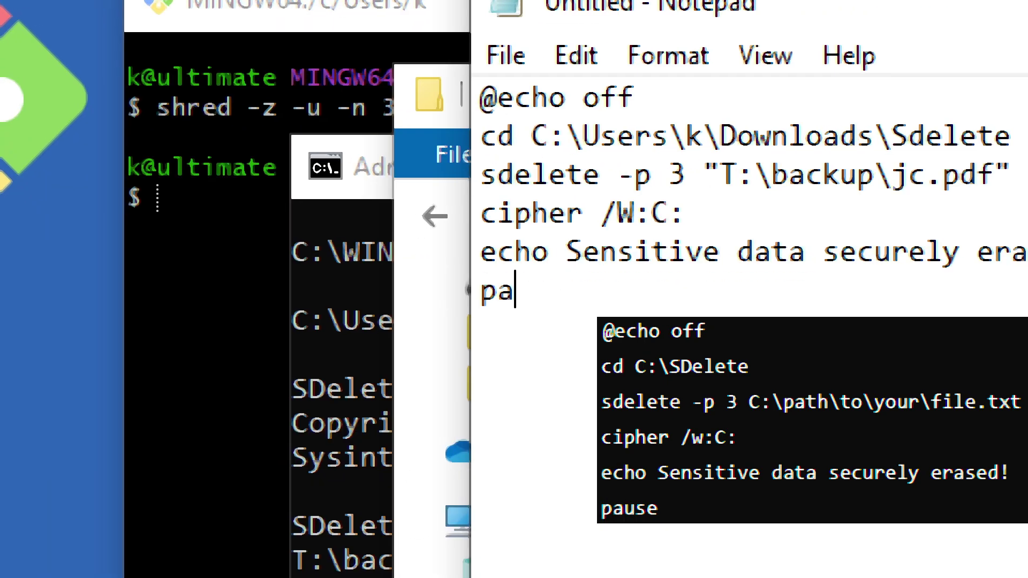
{"action": "type", "text": "use"}
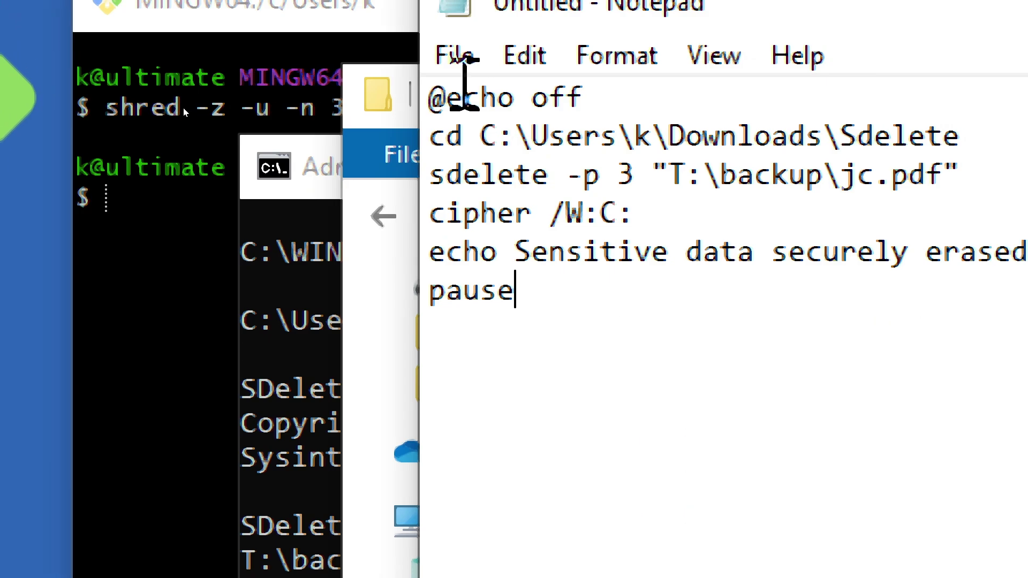
Save the script to Documents as SecureErase.bat with Save as type set to All Files.
{"action": "left_click", "coordinate": [454, 55]}
{"action": "left_click", "coordinate": [514, 299]}
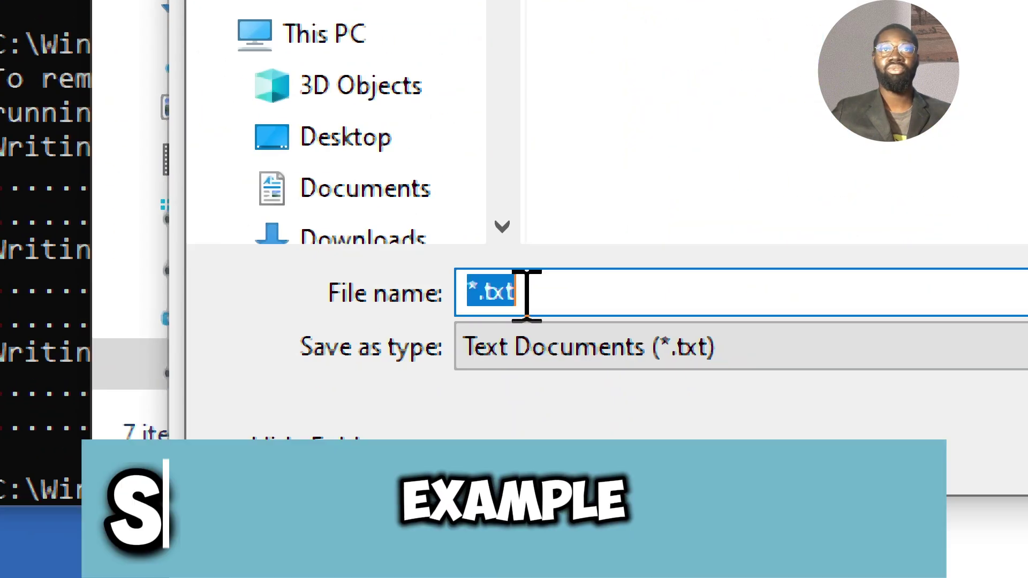
{"action": "type", "text": "Sec"}
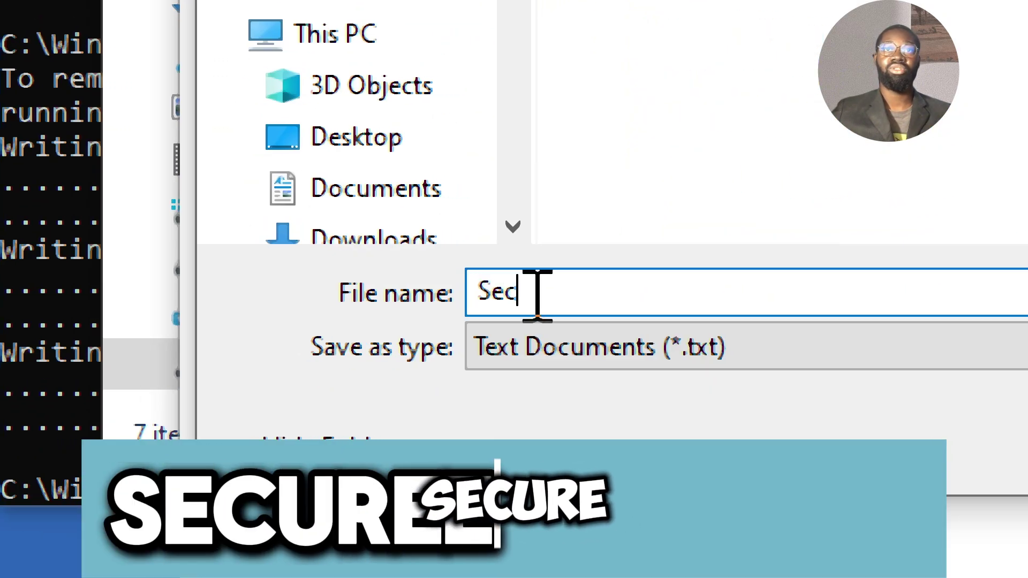
{"action": "type", "text": "ure"}
{"action": "type", "text": "E"}
{"action": "type", "text": "ra"}
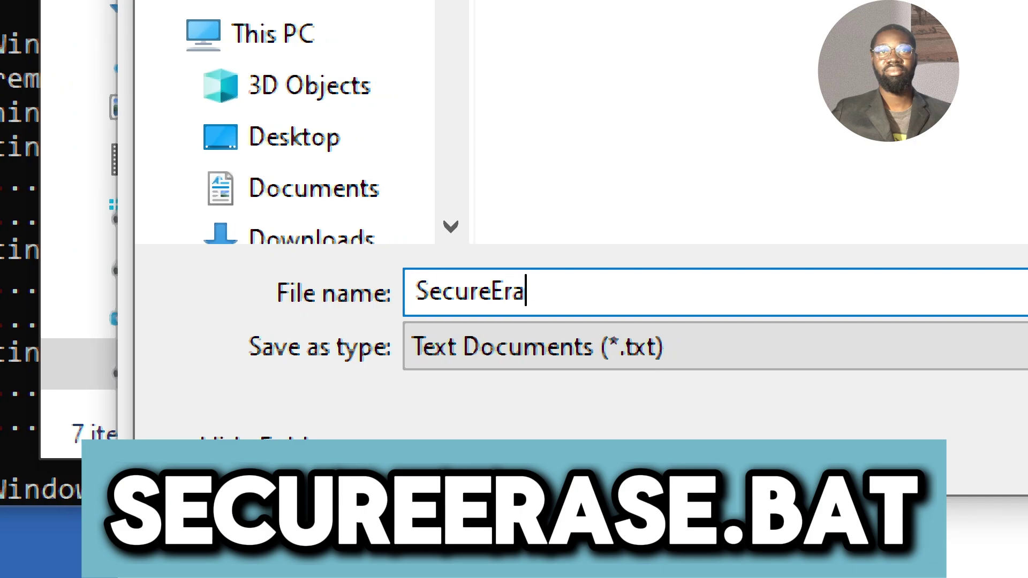
{"action": "type", "text": "se."}
{"action": "type", "text": "ba"}
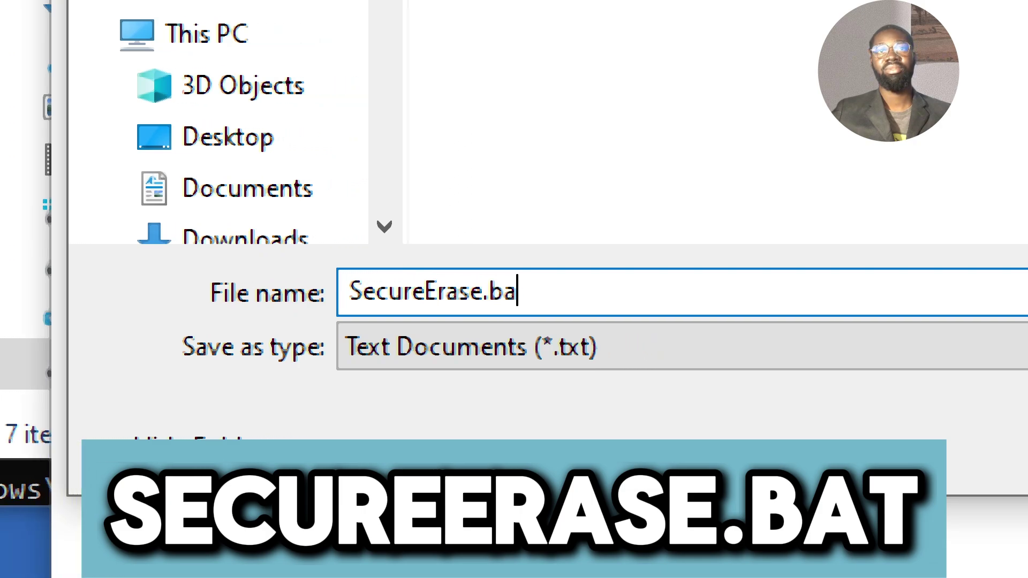
{"action": "type", "text": "t"}
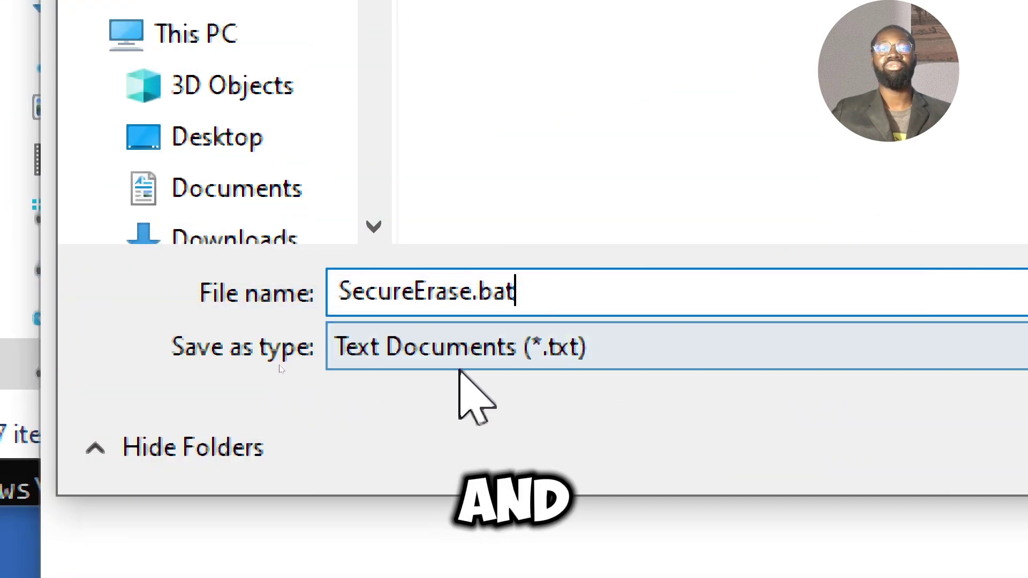
{"action": "left_click", "coordinate": [460, 357]}
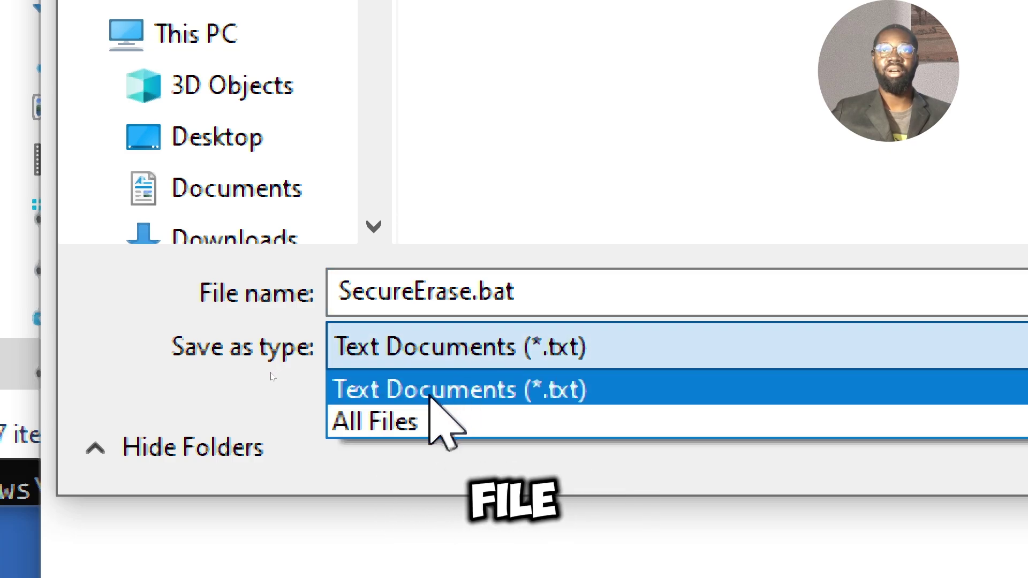
{"action": "left_click", "coordinate": [418, 421]}
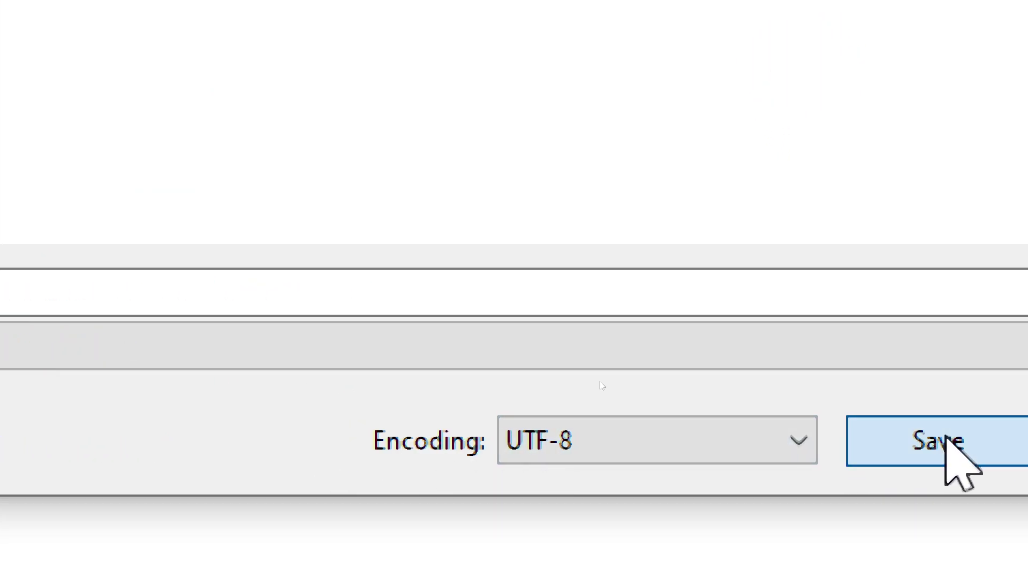
{"action": "left_click", "coordinate": [948, 446]}
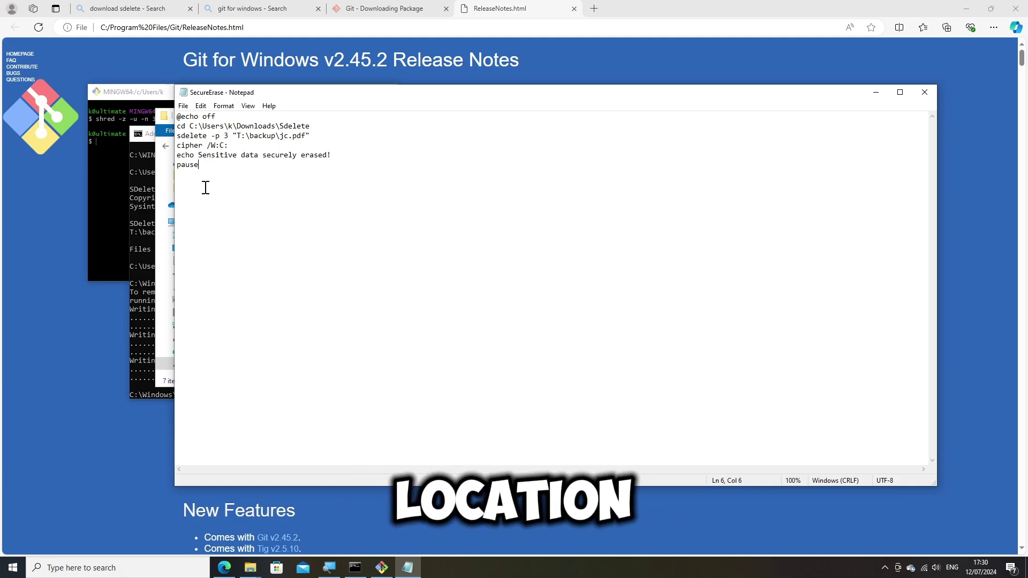
Run SecureErase.bat from Documents as administrator, deleting jc.pdf and wiping C: free space.
{"action": "left_click", "coordinate": [171, 184]}
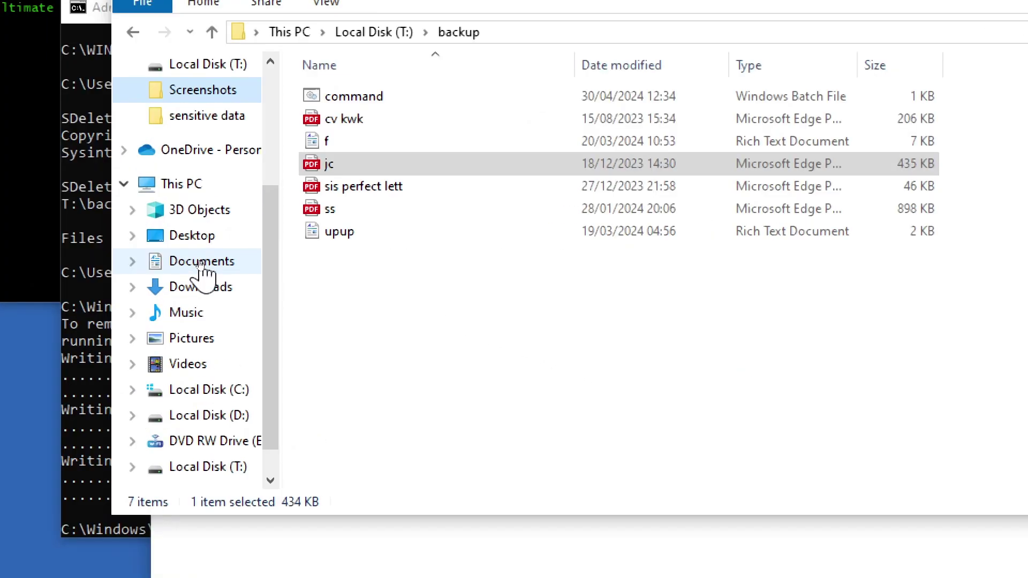
{"action": "left_click", "coordinate": [202, 261]}
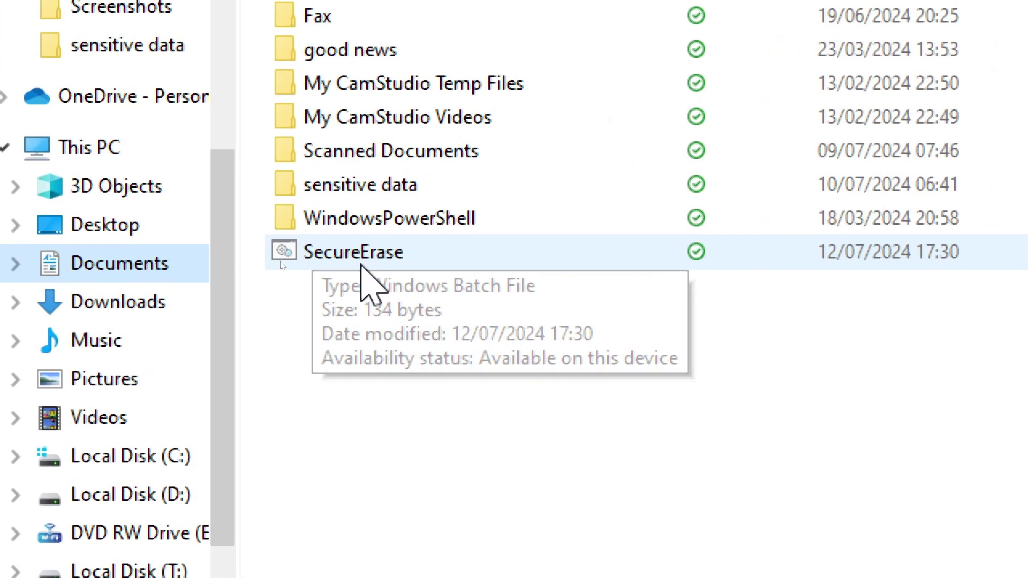
{"action": "right_click", "coordinate": [367, 273]}
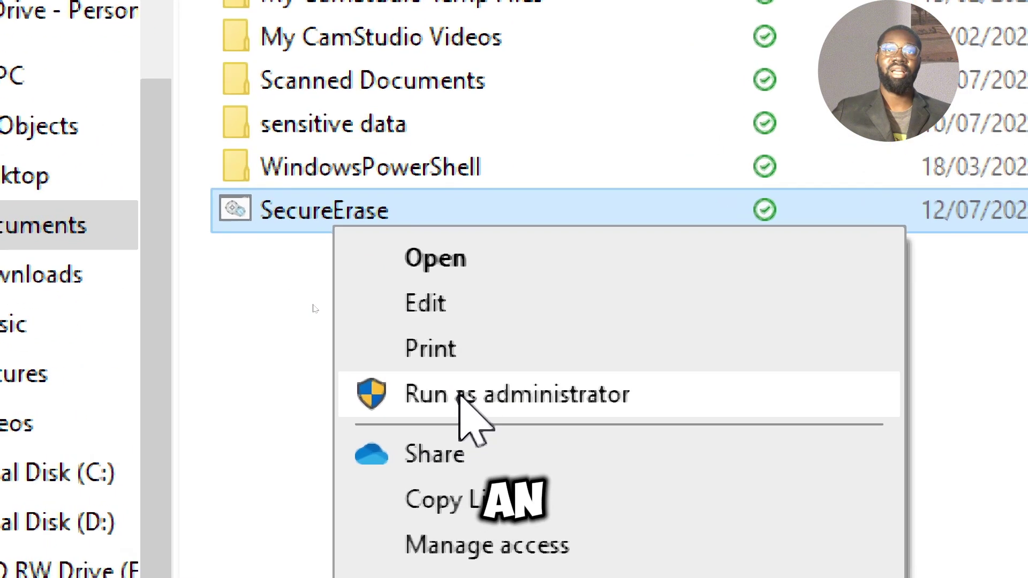
{"action": "left_click", "coordinate": [465, 402]}
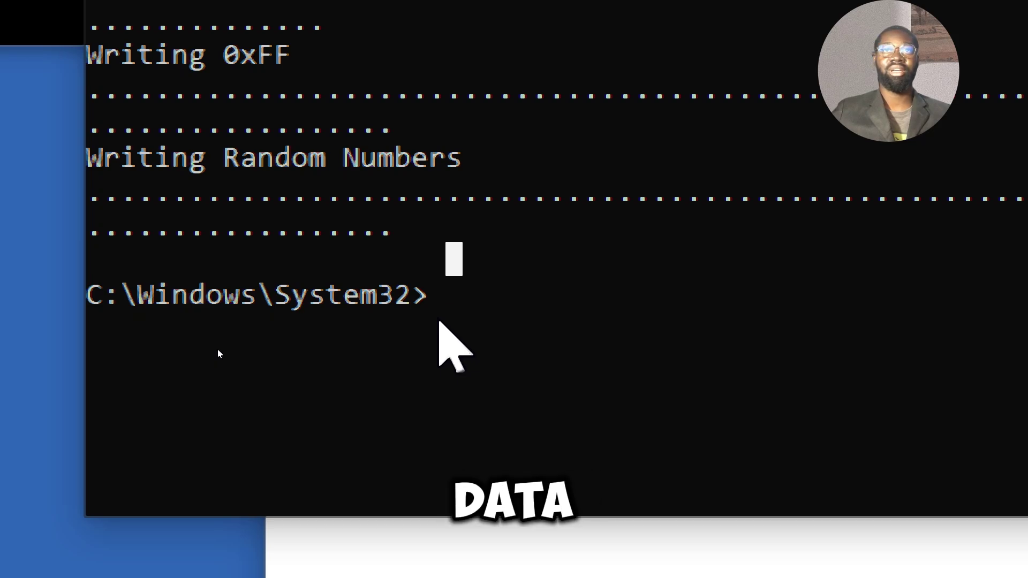
{"action": "type", "text": "disk"}
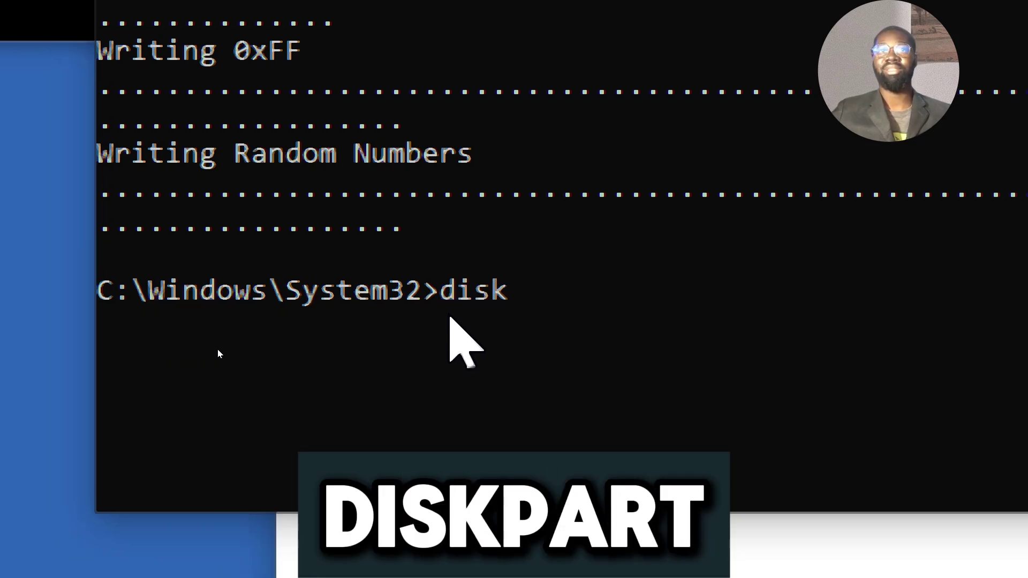
{"action": "type", "text": "part"}
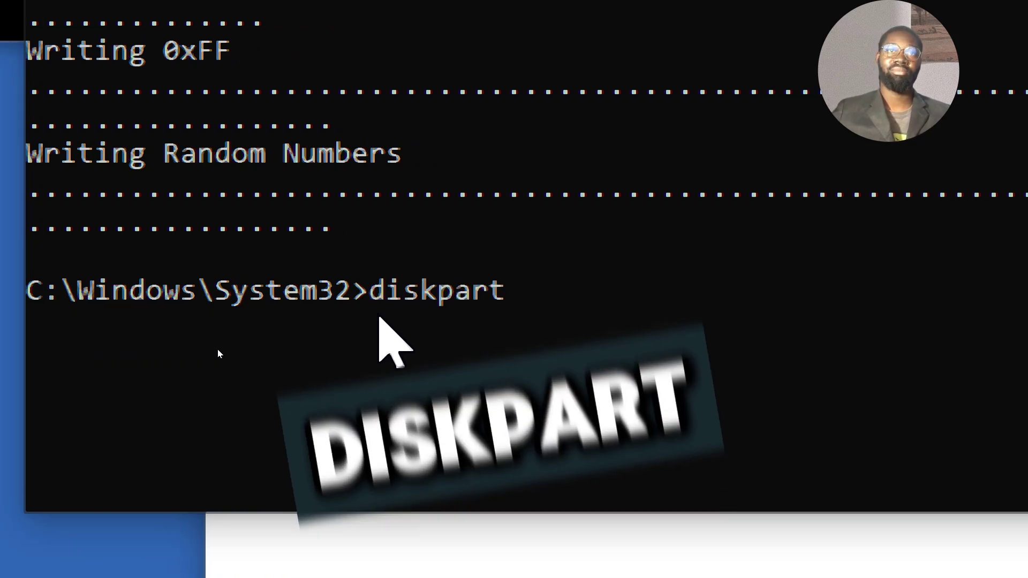
Start diskpart, run list disk, and highlight Disk 2 and its 29 GB size.
{"action": "key", "text": "Return"}
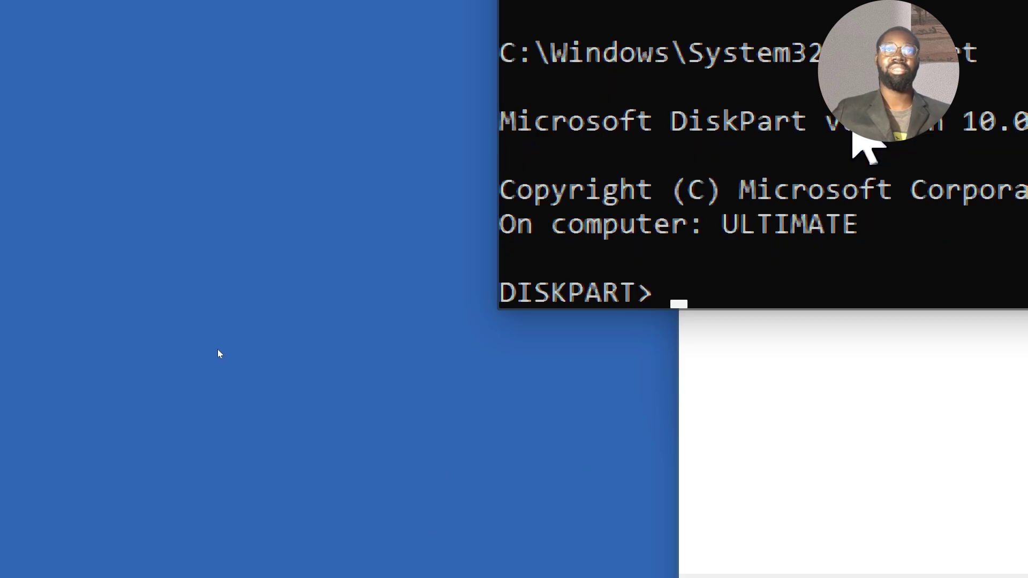
{"action": "type", "text": "s"}
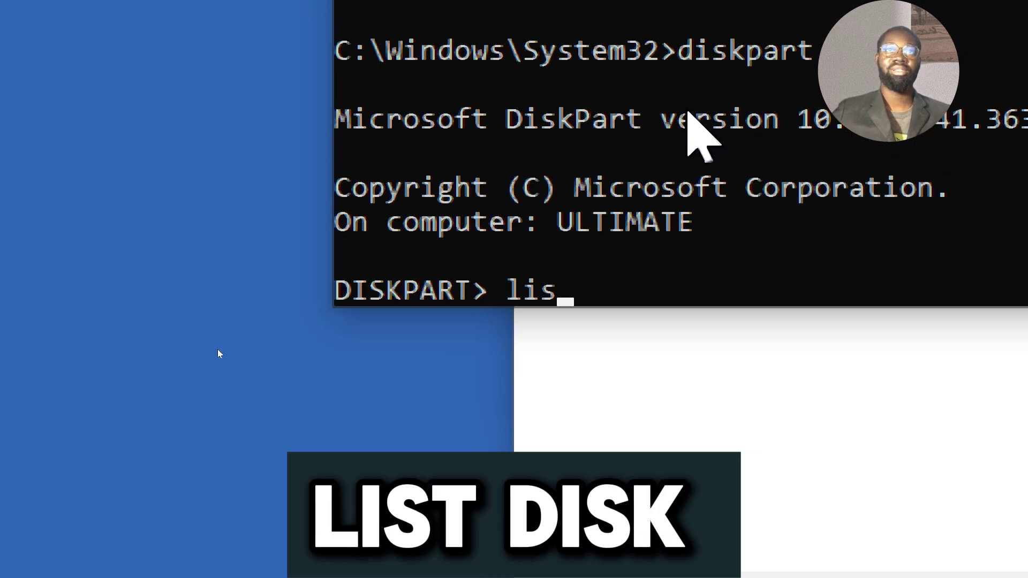
{"action": "type", "text": "t disk"}
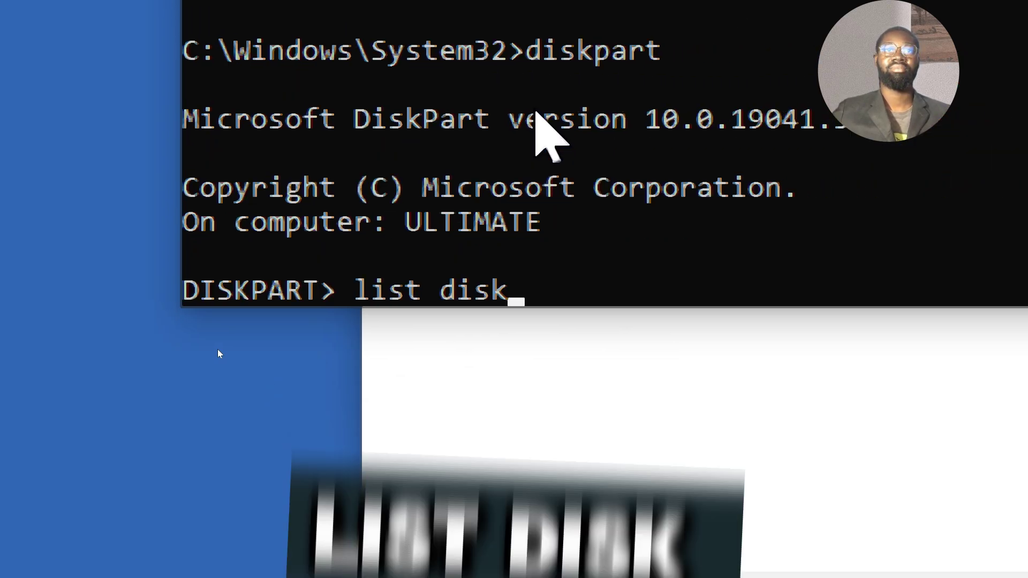
{"action": "key", "text": "Return"}
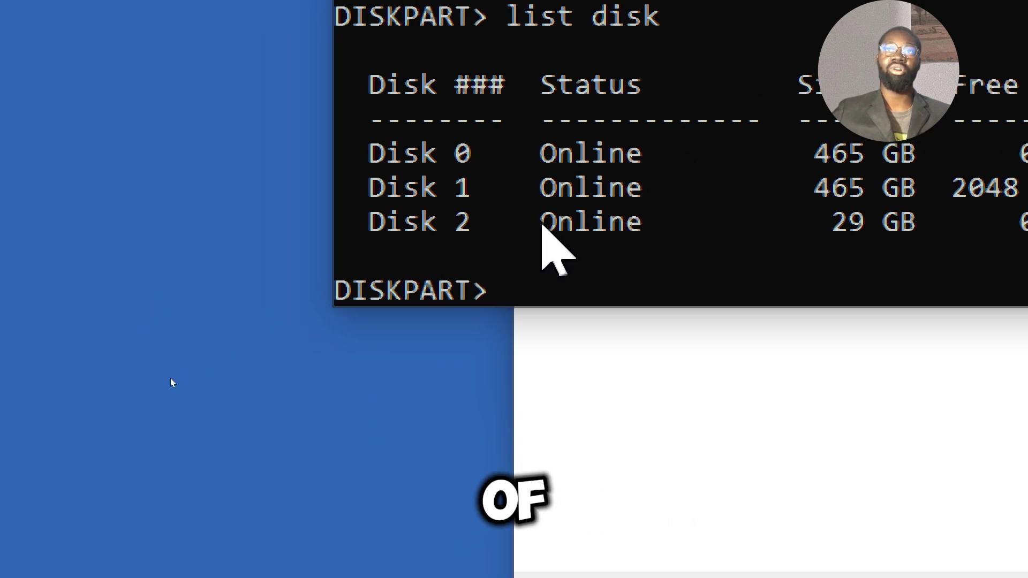
{"action": "left_click_drag", "start_coordinate": [372, 223], "coordinate": [482, 233]}
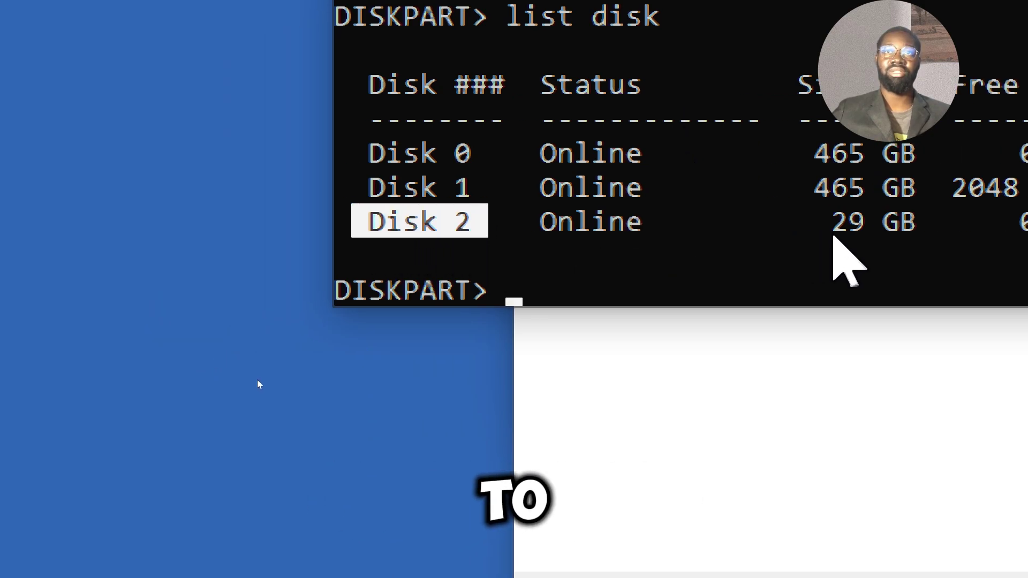
{"action": "left_click_drag", "start_coordinate": [647, 241], "coordinate": [715, 241]}
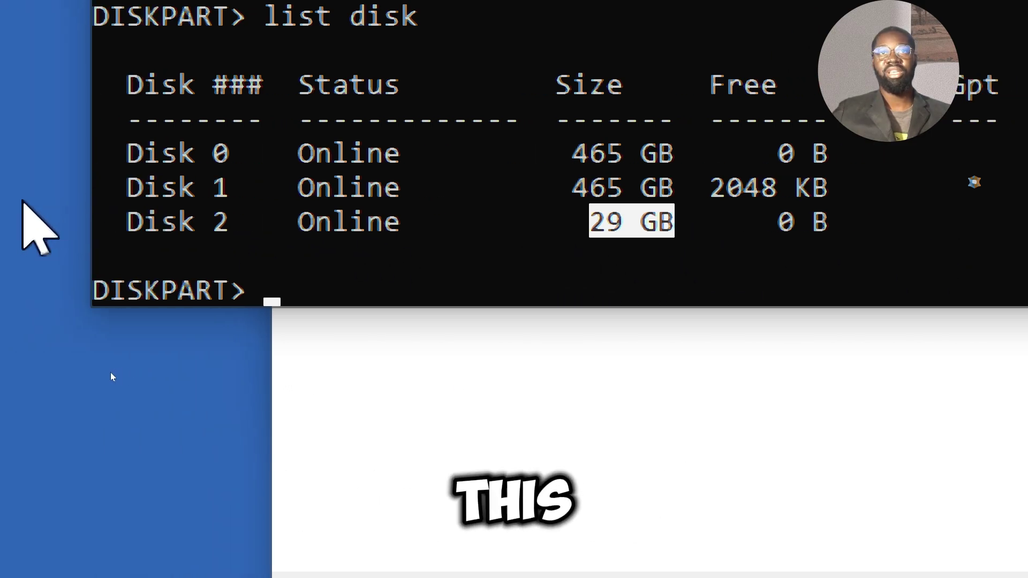
{"action": "scroll", "coordinate": [474, 301], "scroll_direction": "down", "scroll_amount": 3}
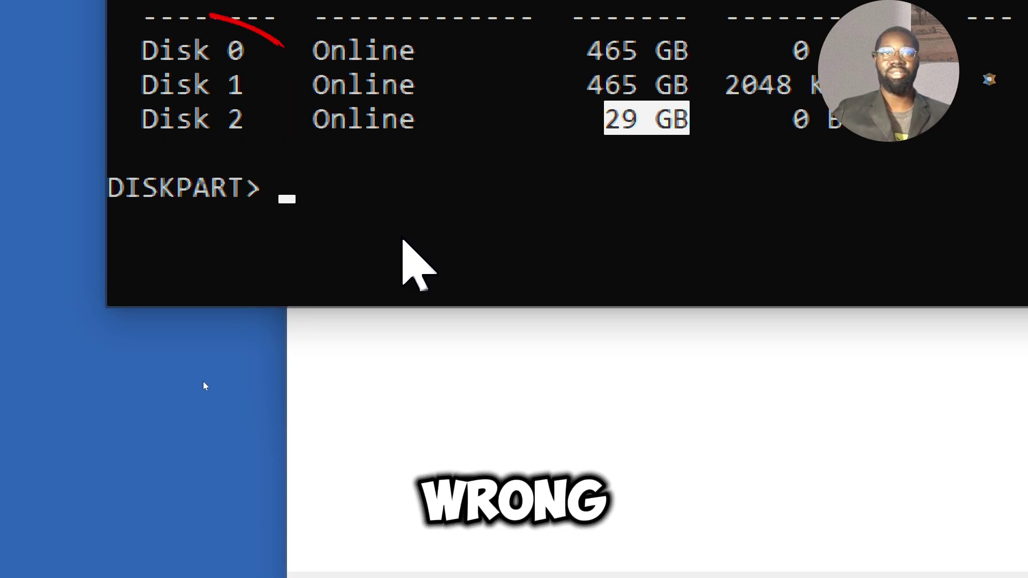
{"action": "type", "text": "select "}
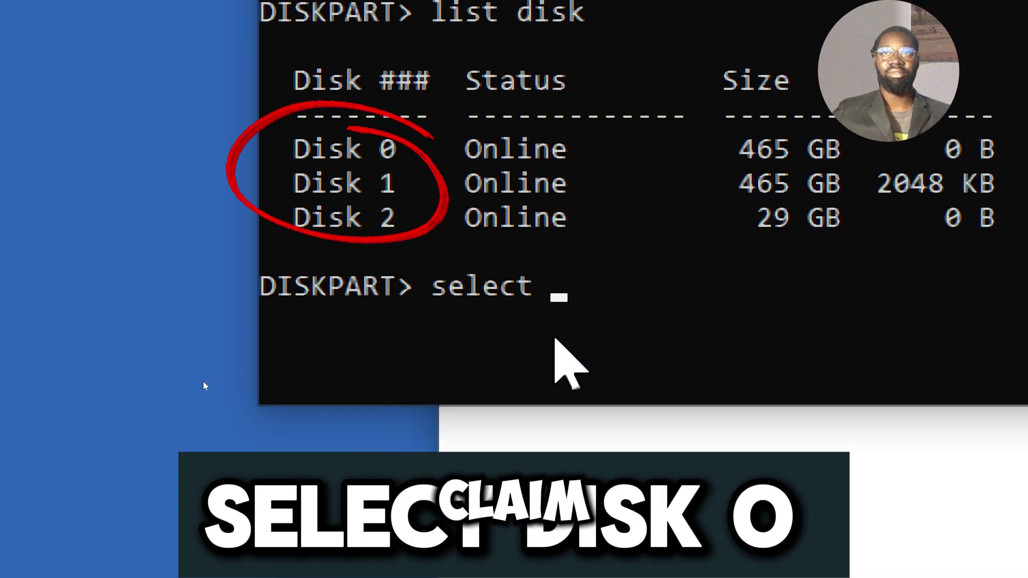
{"action": "type", "text": "d"}
{"action": "type", "text": "isk "}
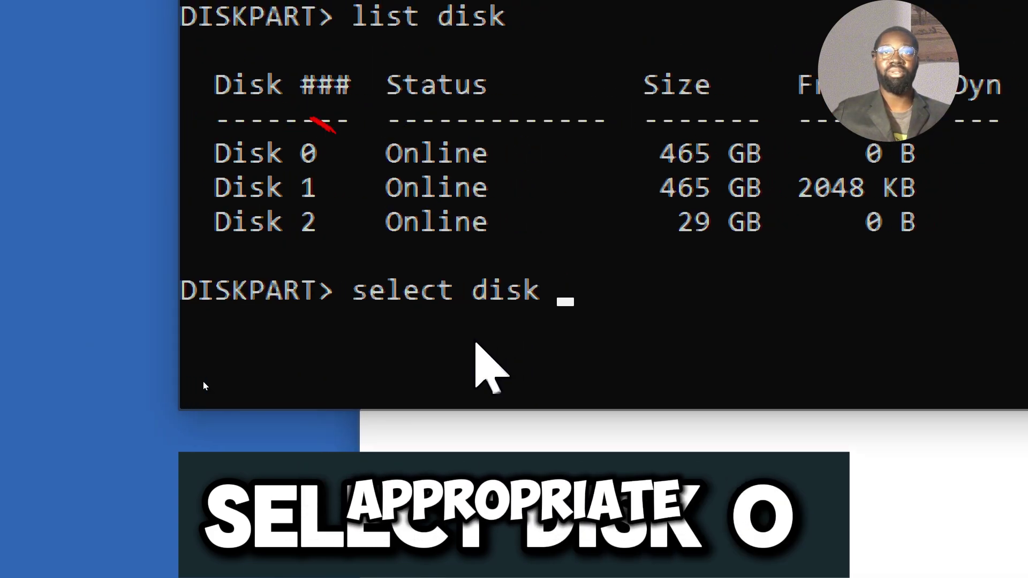
{"action": "type", "text": "2"}
Run select disk 2, then clean all, in DiskPart.
{"action": "key", "text": "Return"}
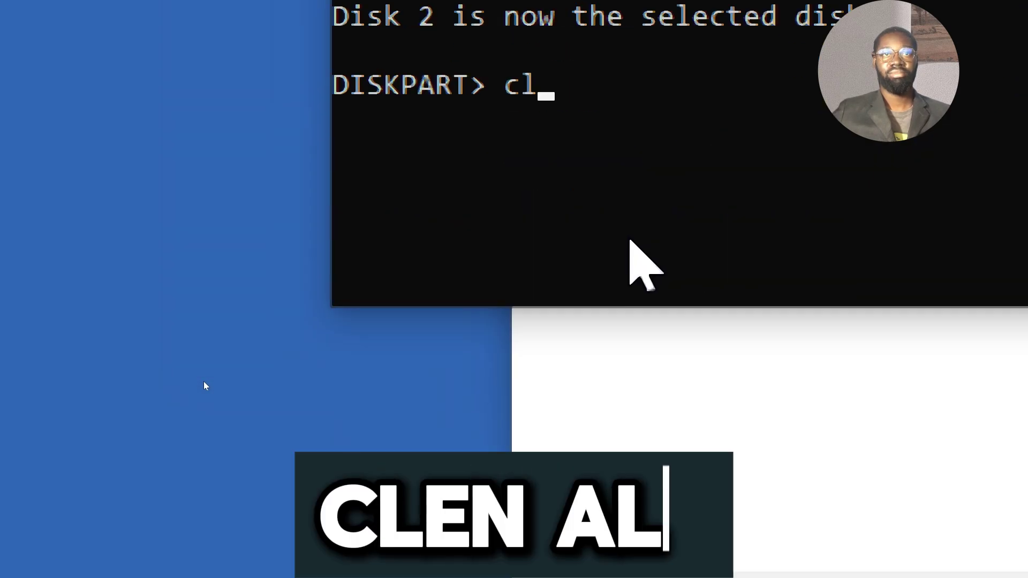
{"action": "type", "text": "n all"}
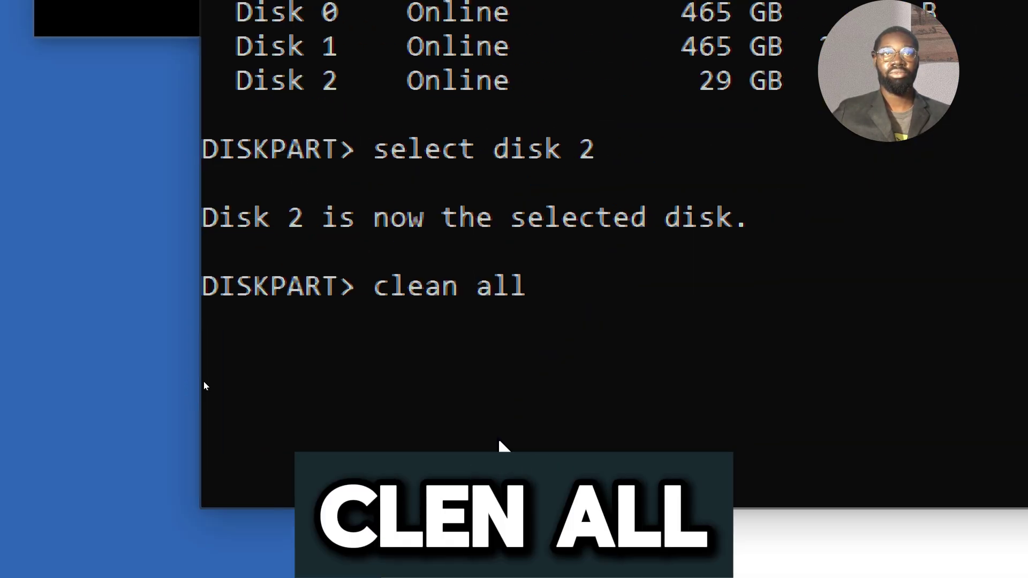
{"action": "key", "text": "Return"}
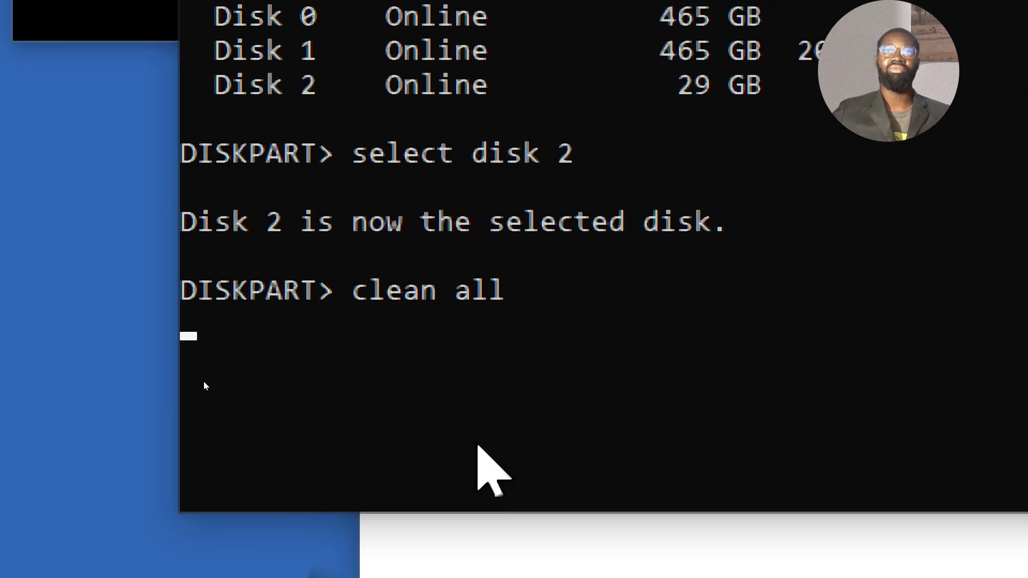